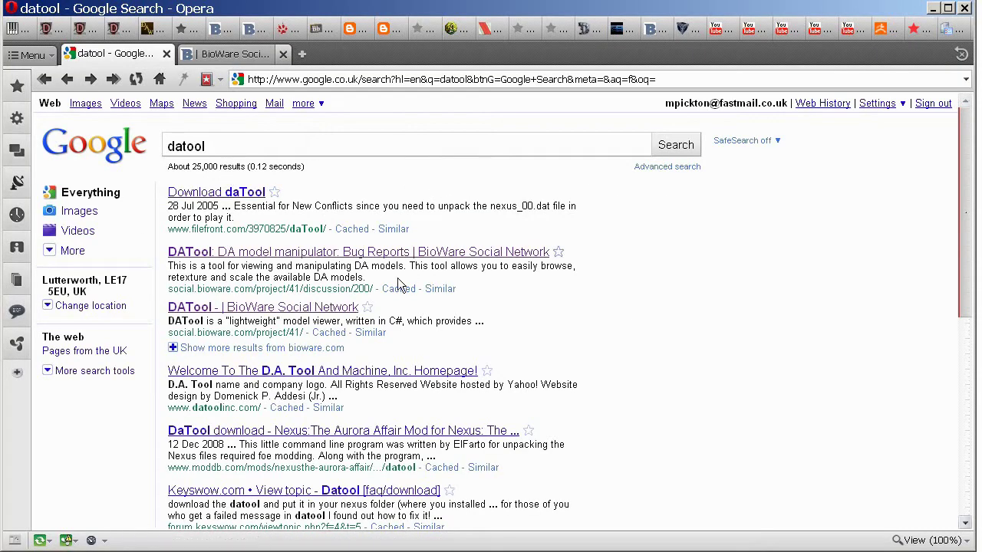
Go to the BioWare Social Network DATool project page, whose Files tab lists DATool 0.5.zip.
left_click(229, 318)
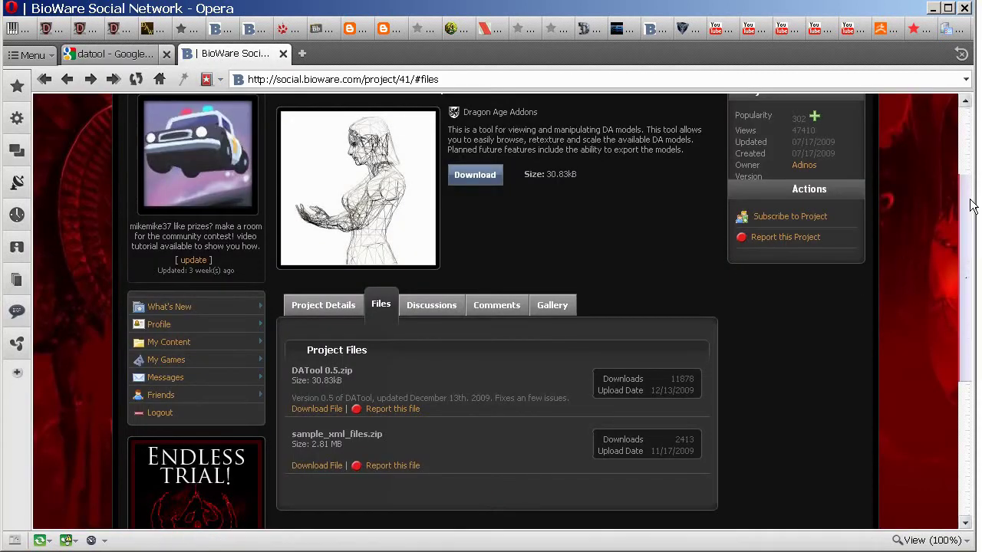
scroll(972, 198, "up", 2)
scroll(972, 197, "up", 2)
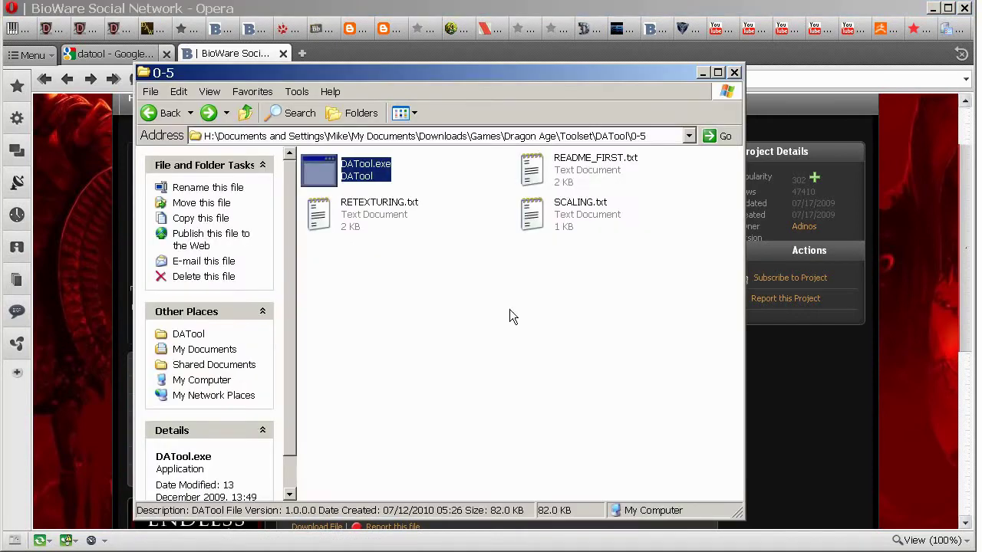
Launch DATool.exe, dismiss the obsolete-version message, and position the DATool window.
left_click(513, 316)
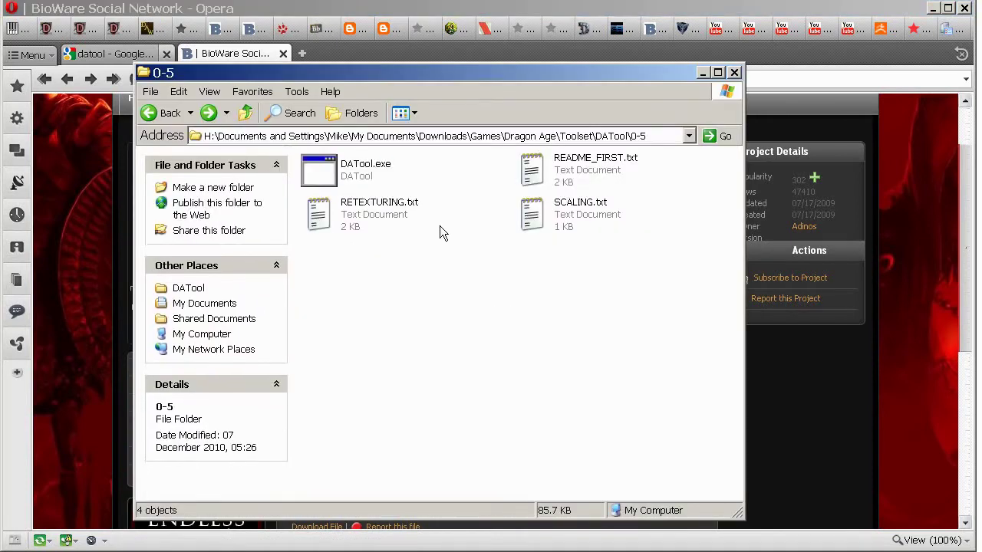
double_click(335, 175)
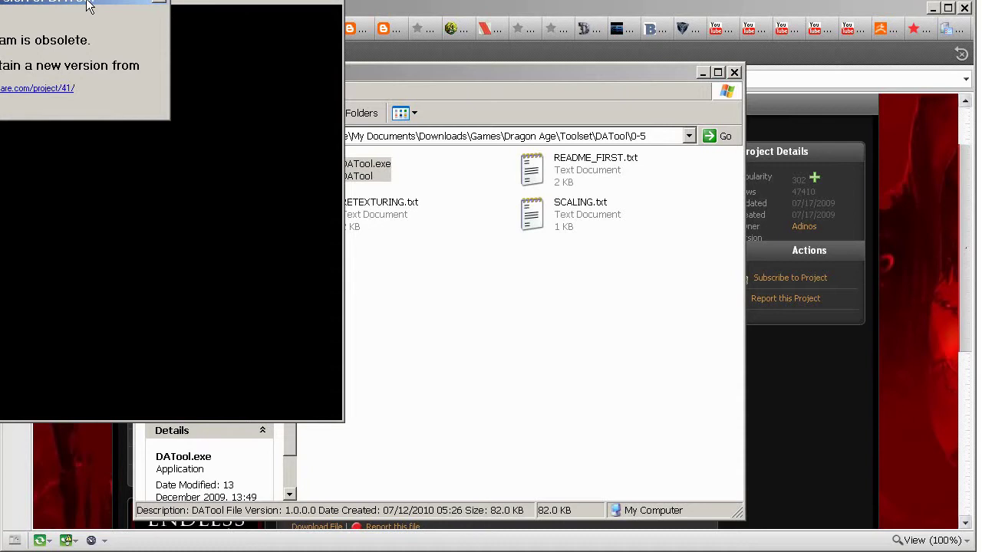
left_click_drag(89, 6, 222, 125)
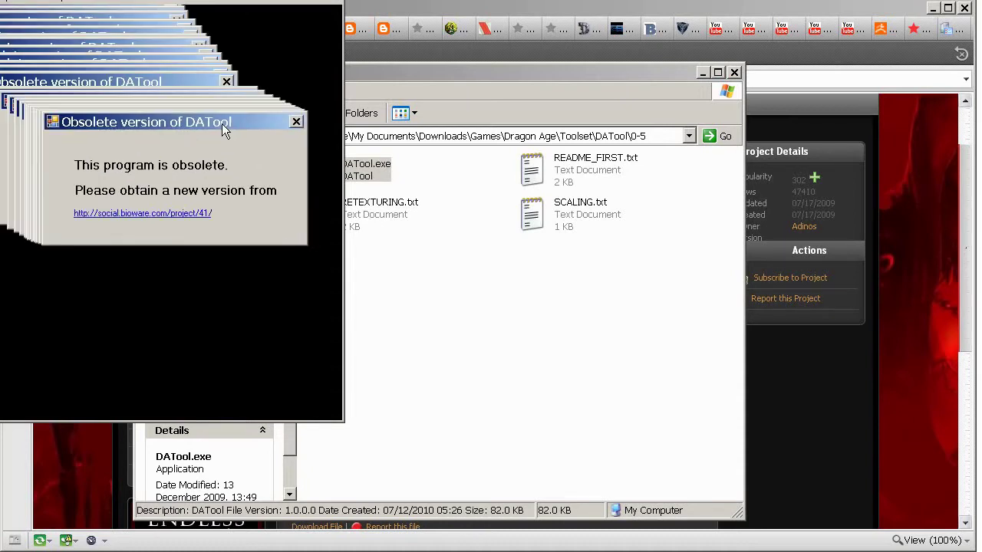
left_click(300, 123)
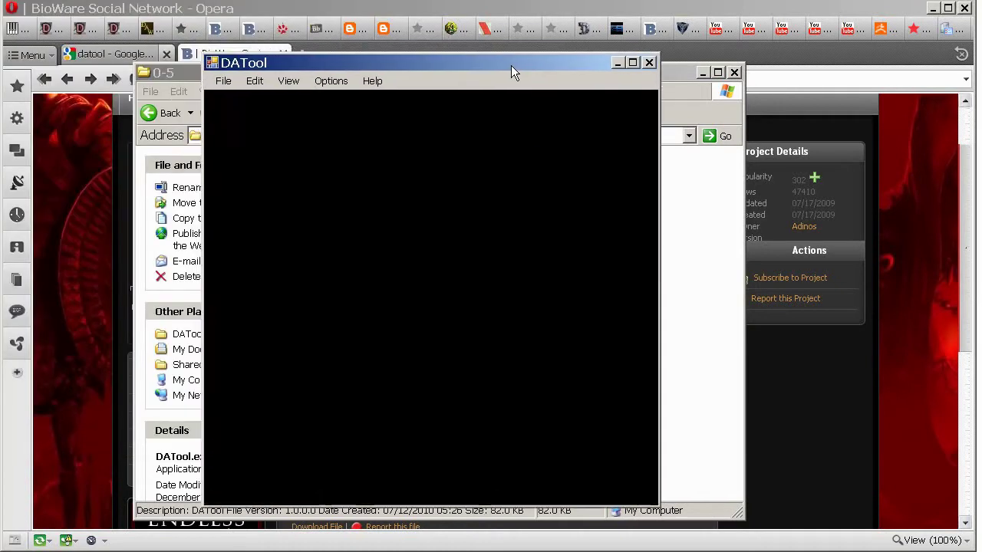
left_click_drag(511, 66, 527, 54)
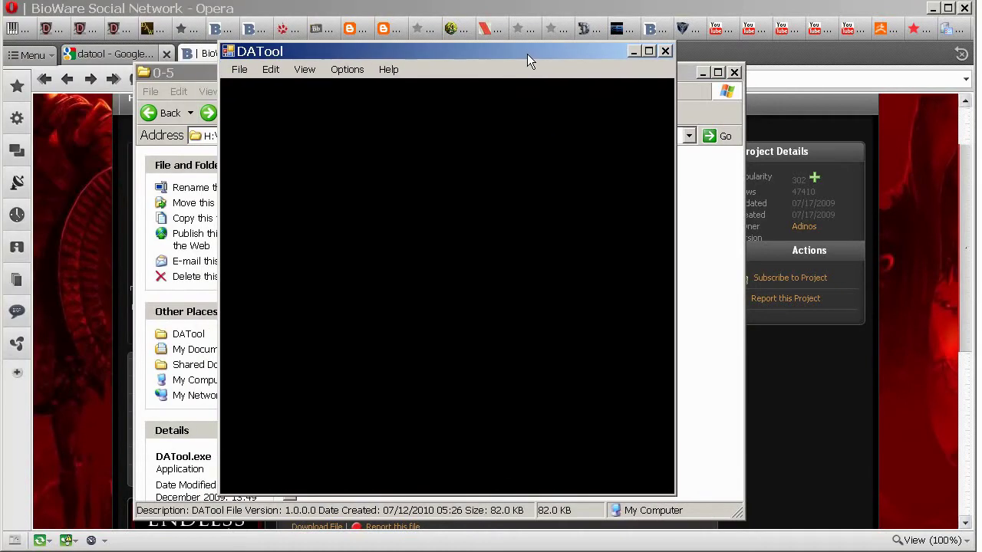
Load the Human male character armour models via Browse Models > Characters.
left_click(245, 69)
mouse_move(253, 88)
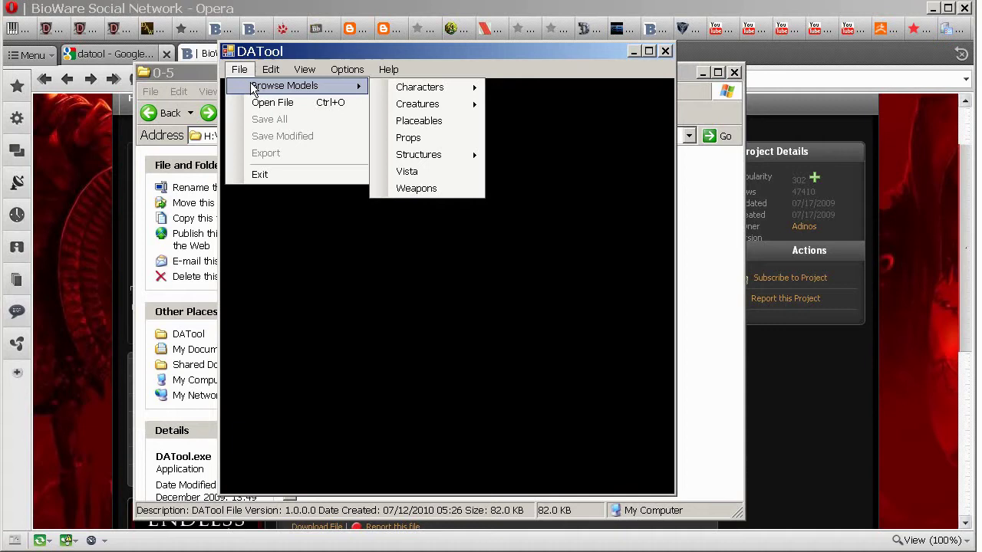
mouse_move(434, 88)
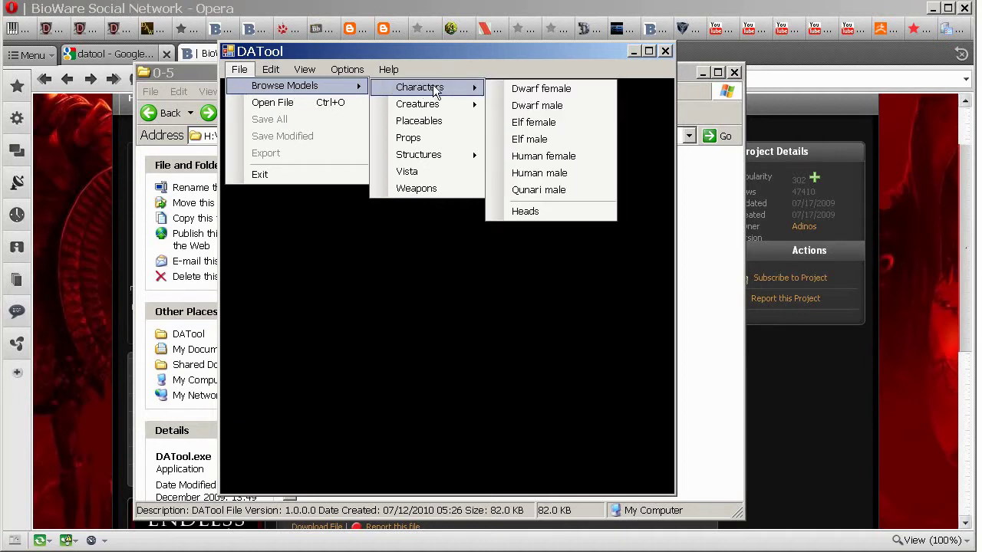
left_click(585, 174)
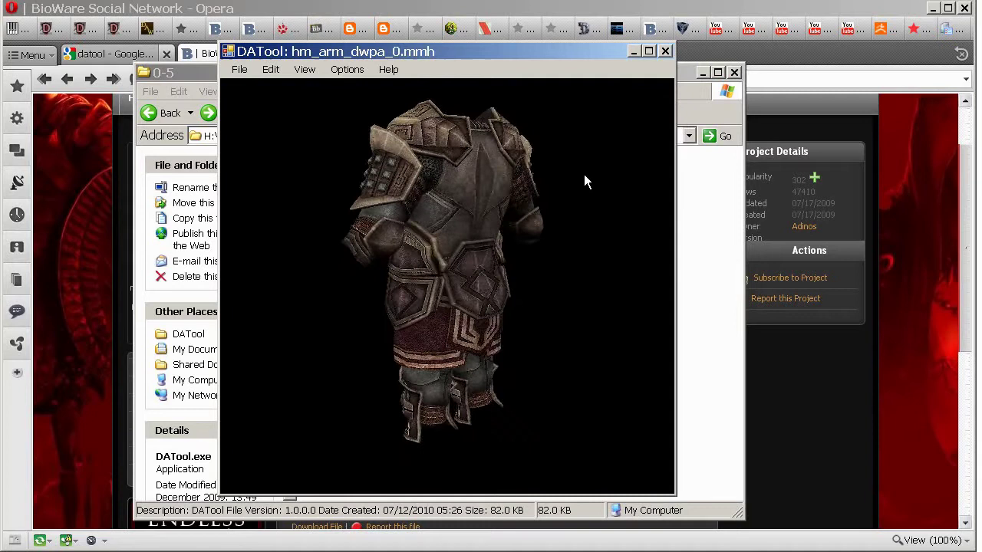
Step through the dwpb and hvya–hvye armour meshes, stopping on hm_arm_hvyc_0.mmh.
key("Down")
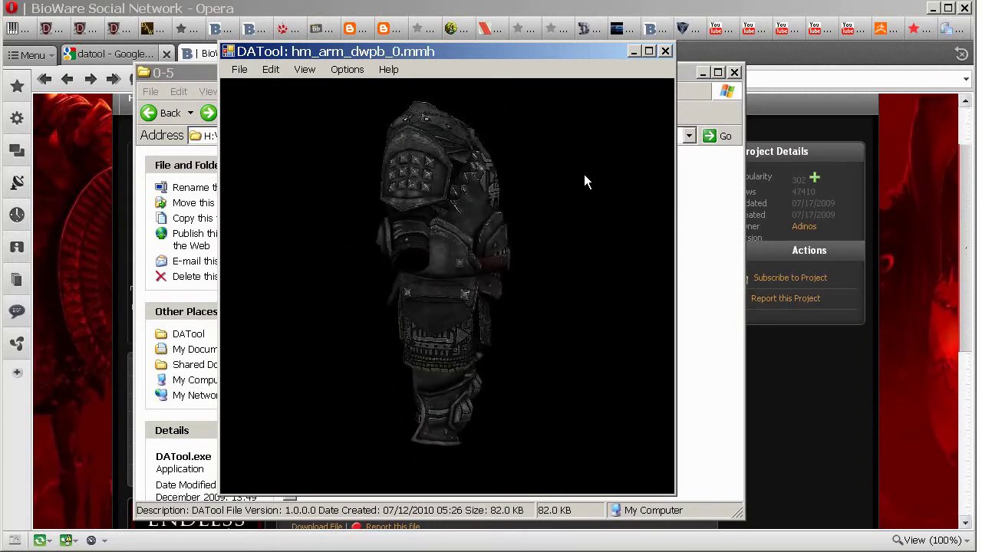
key("Down")
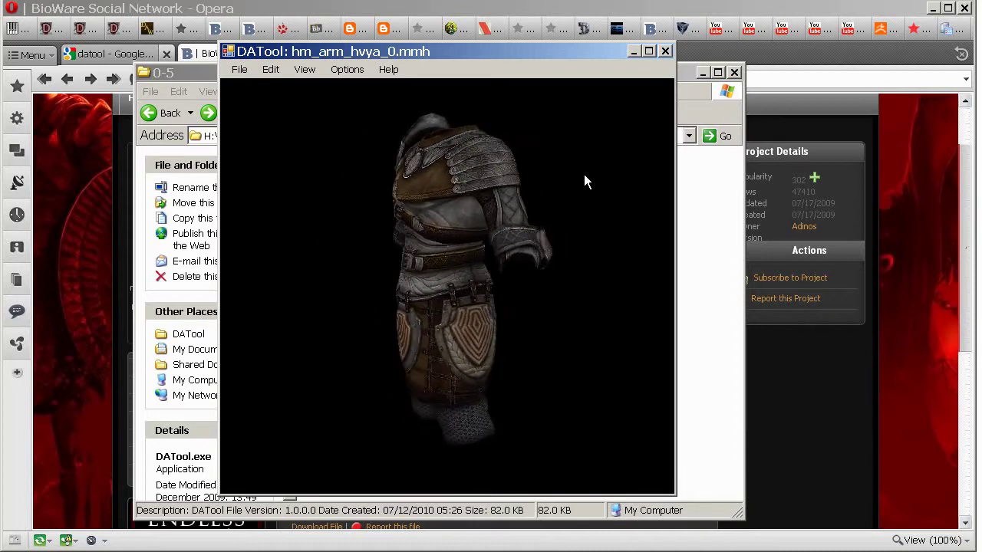
key("Down")
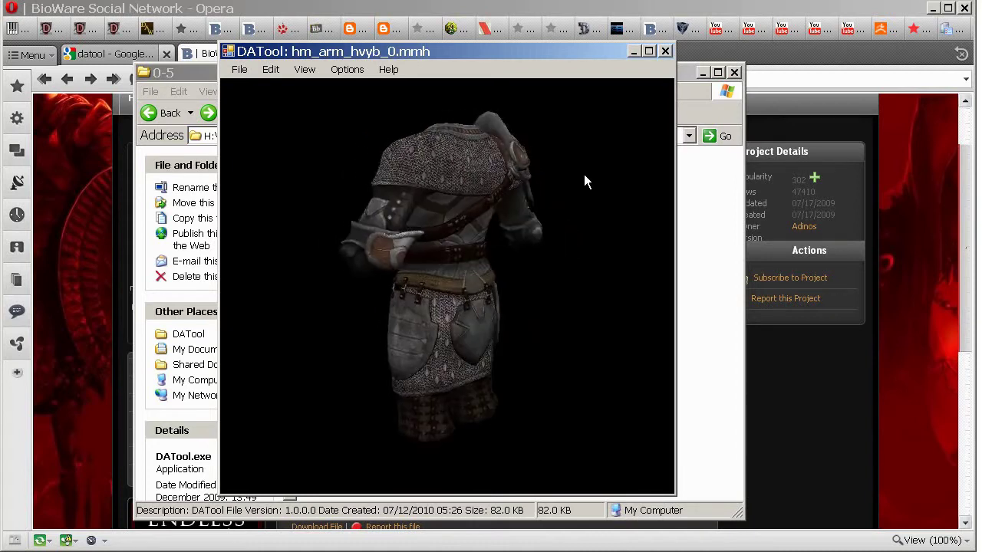
key("Down")
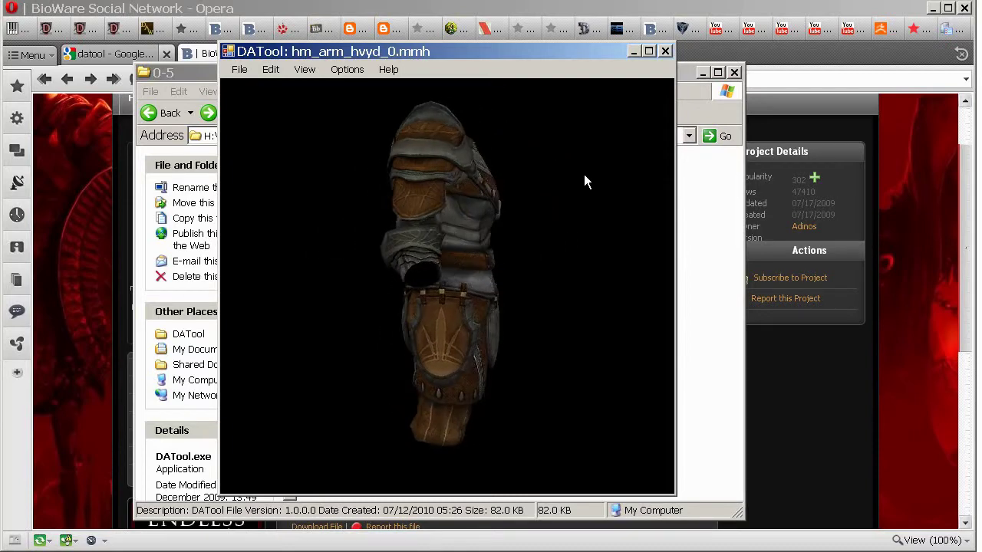
key("Down")
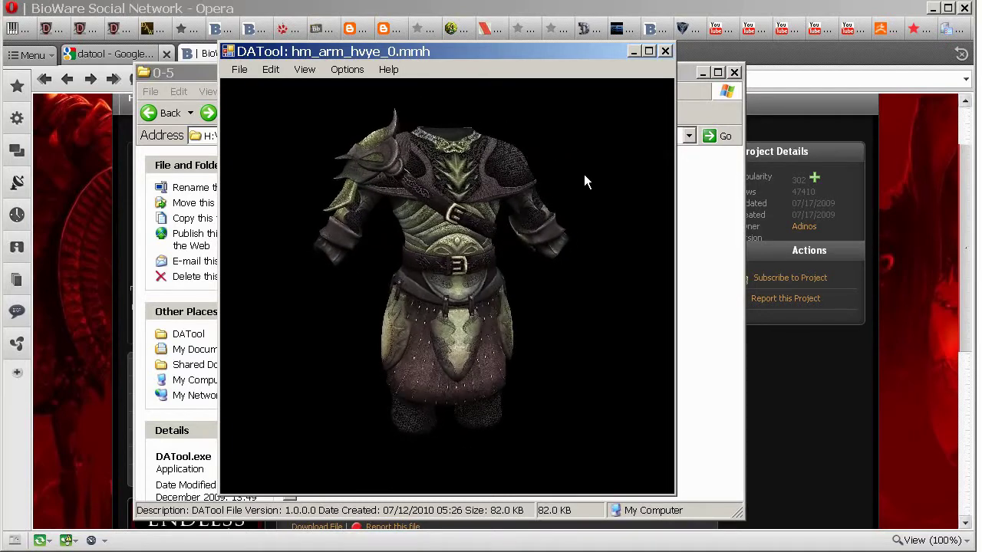
key("Up")
key("Up")
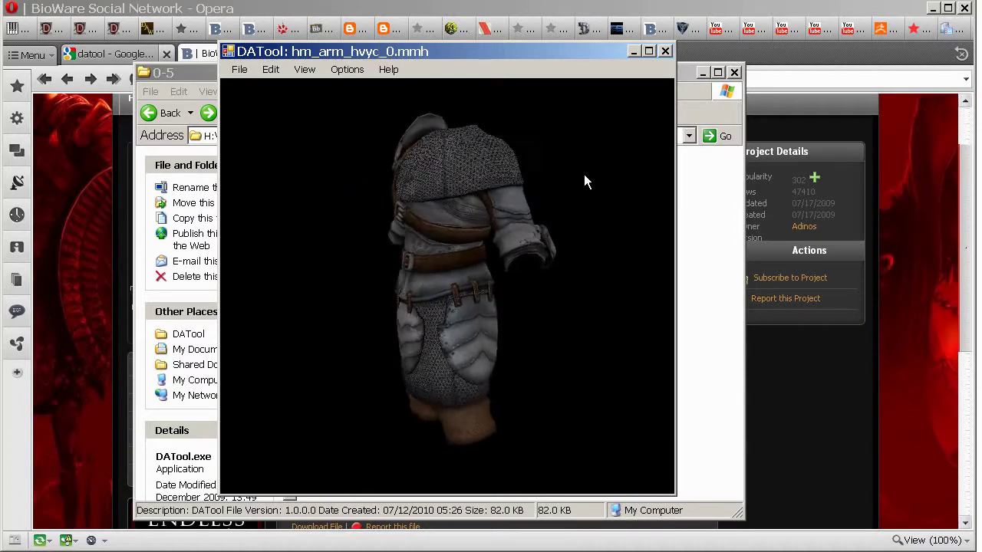
key("Up")
key("Up")
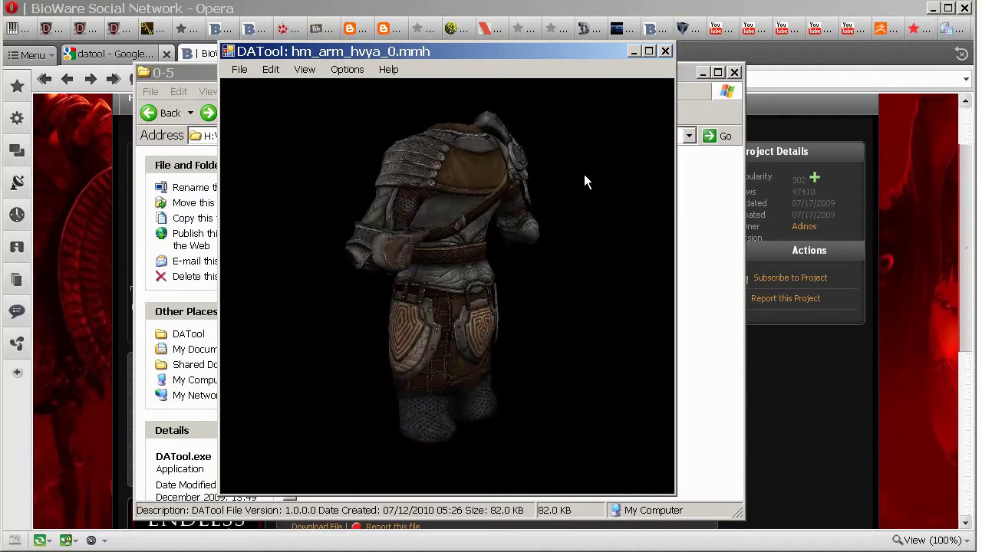
key("Down")
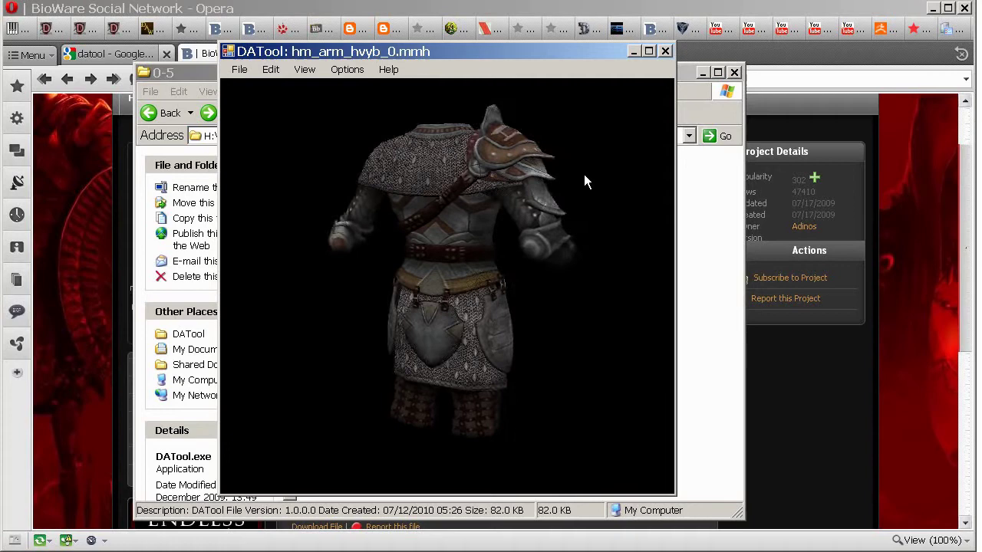
key("Down")
key("Down")
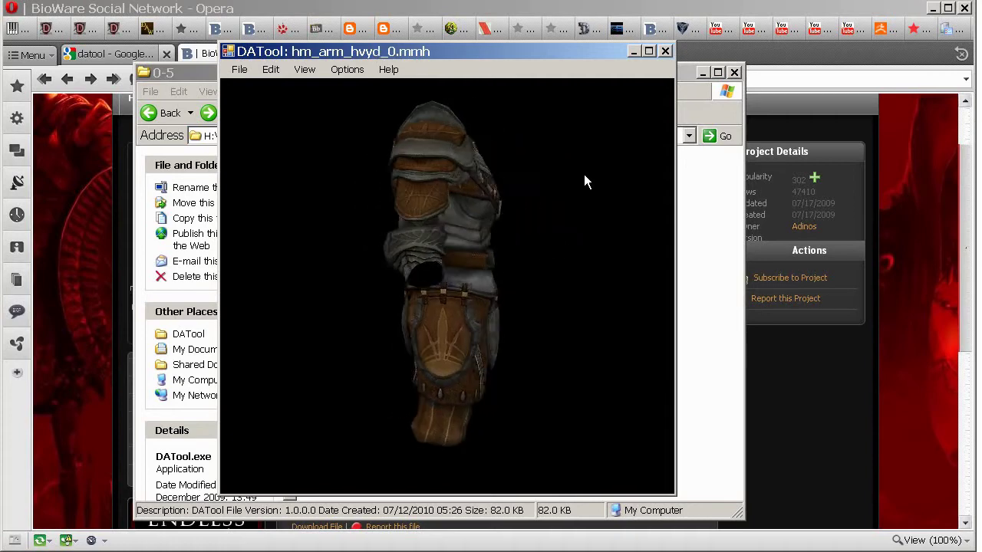
key("Up")
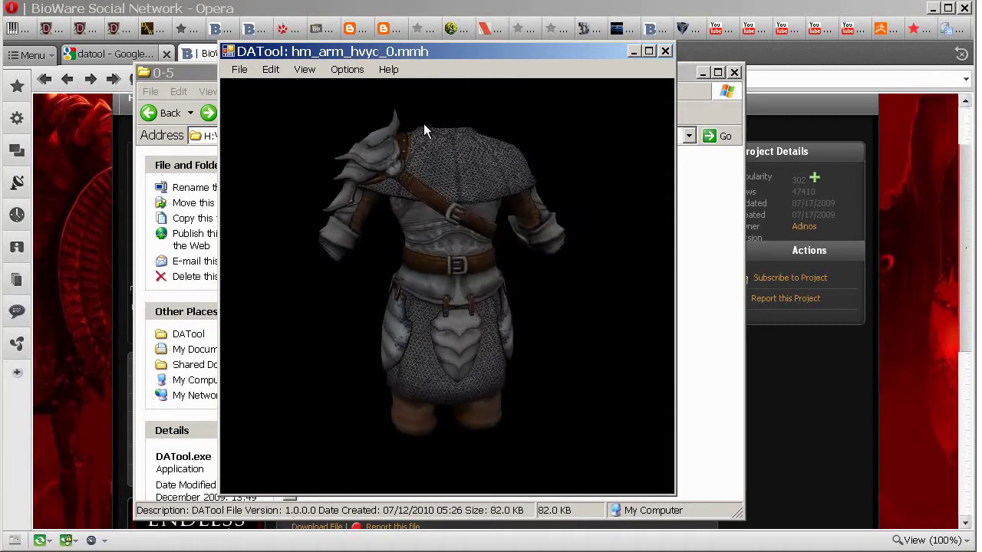
Save all eight hm_arm_hvyc_0 files into the desktop armour folder.
left_click(238, 70)
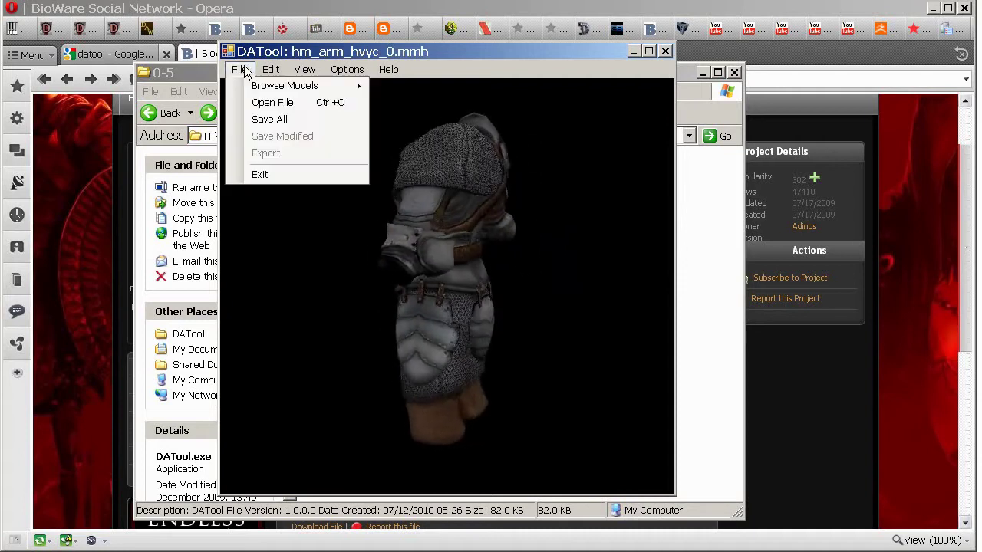
left_click(276, 123)
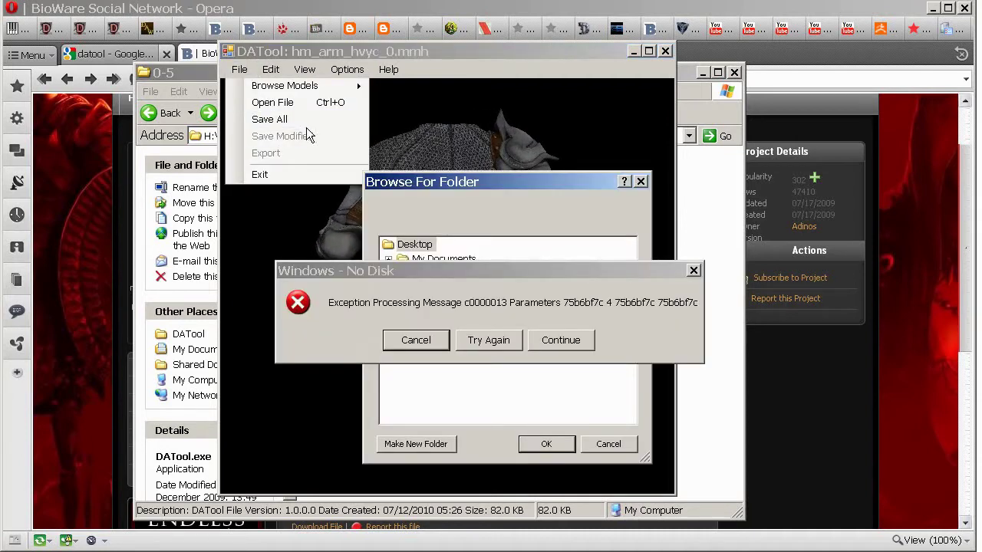
left_click(424, 339)
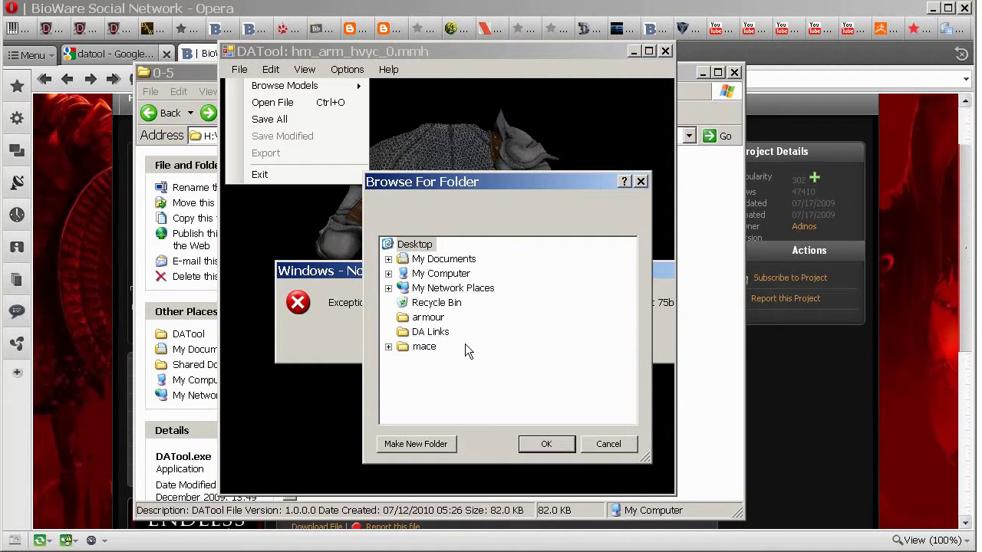
left_click(432, 319)
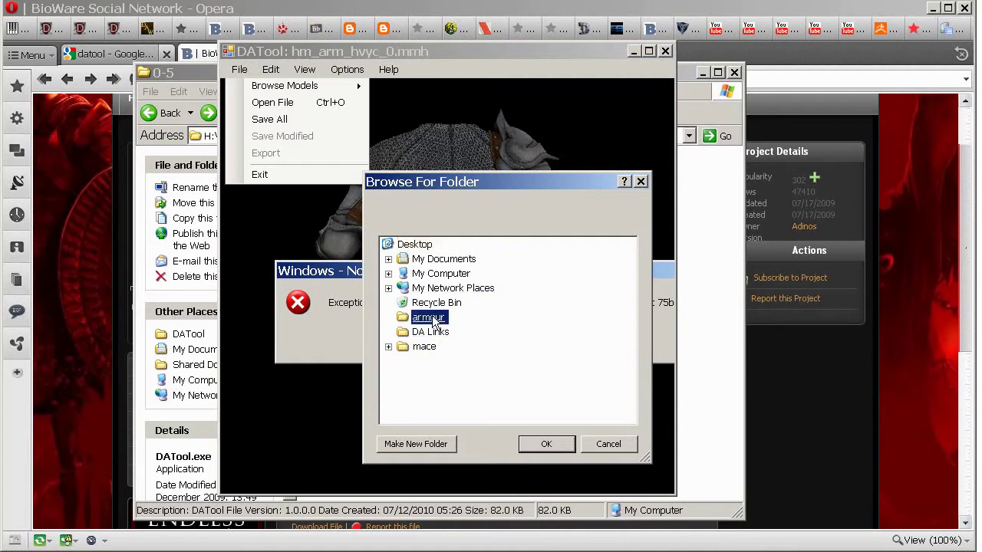
left_click(547, 445)
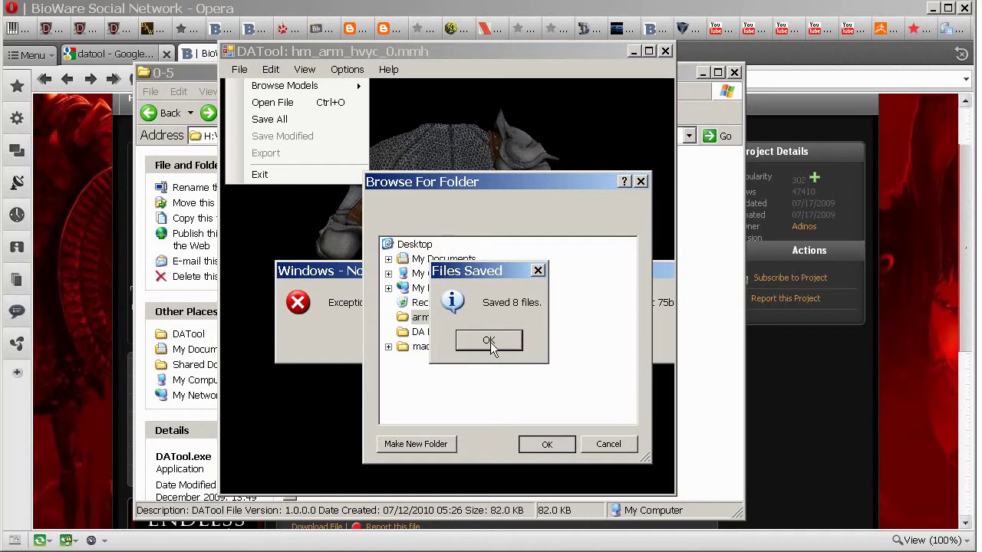
left_click(490, 341)
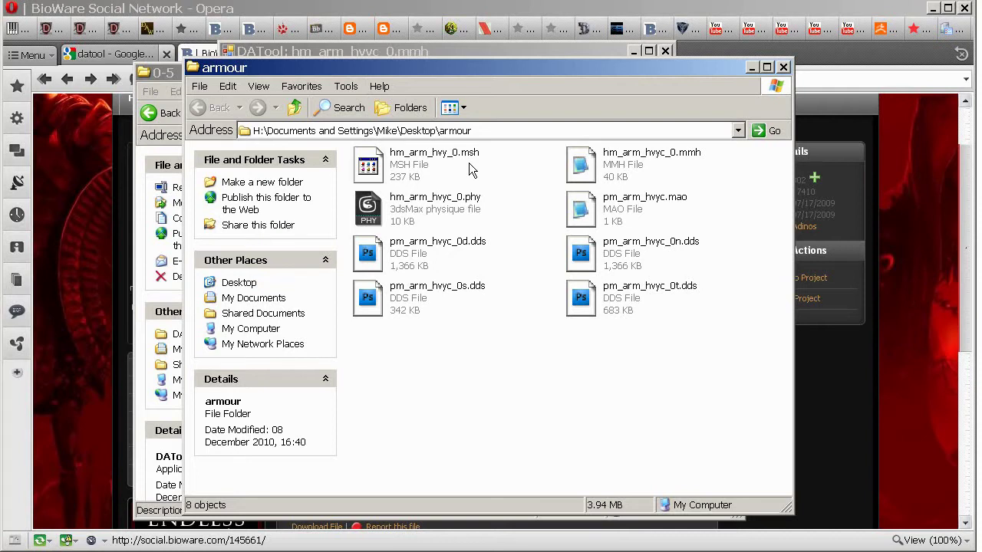
Check the PHY, MMH and MAO file details, then open the four pm_arm_hvyc_0 DDS textures.
left_click(474, 218)
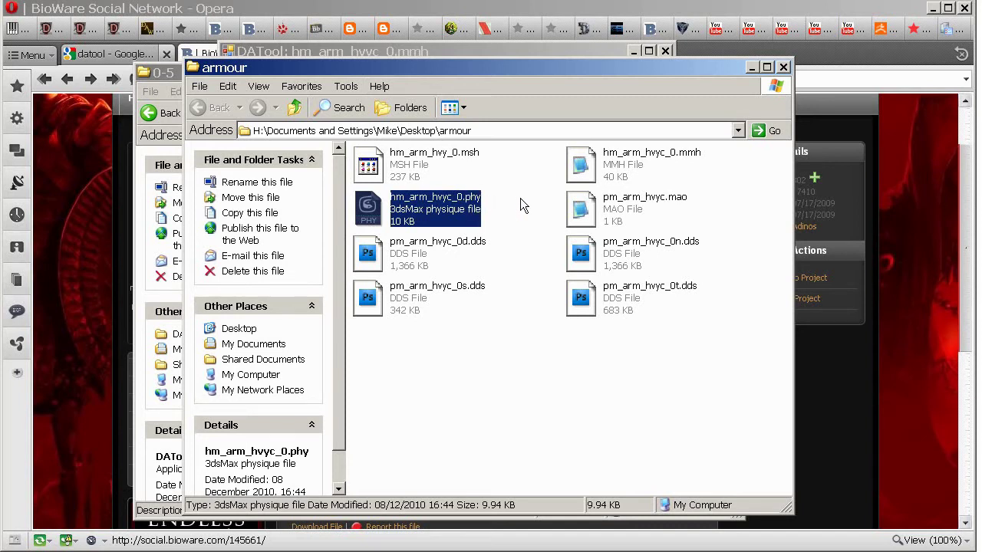
left_click(685, 176)
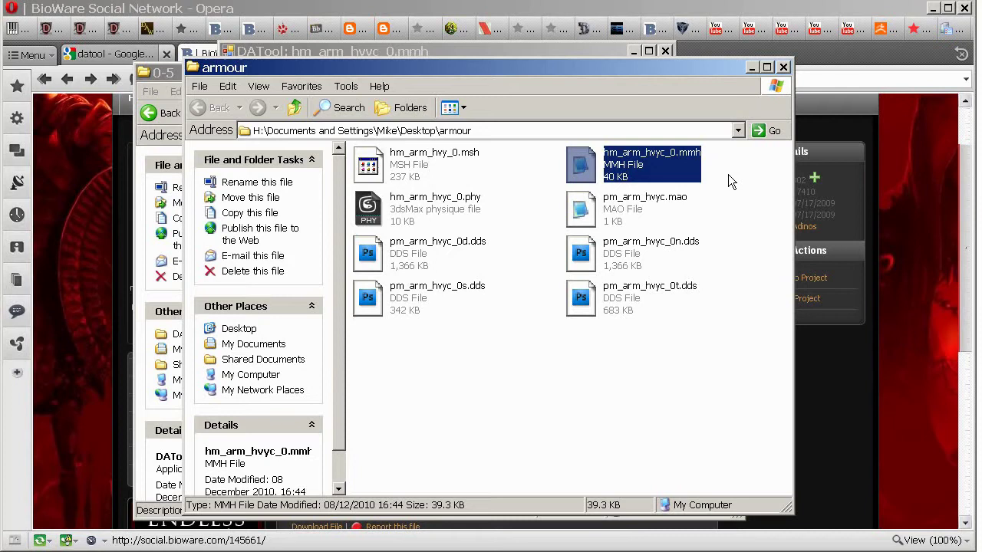
left_click(634, 227)
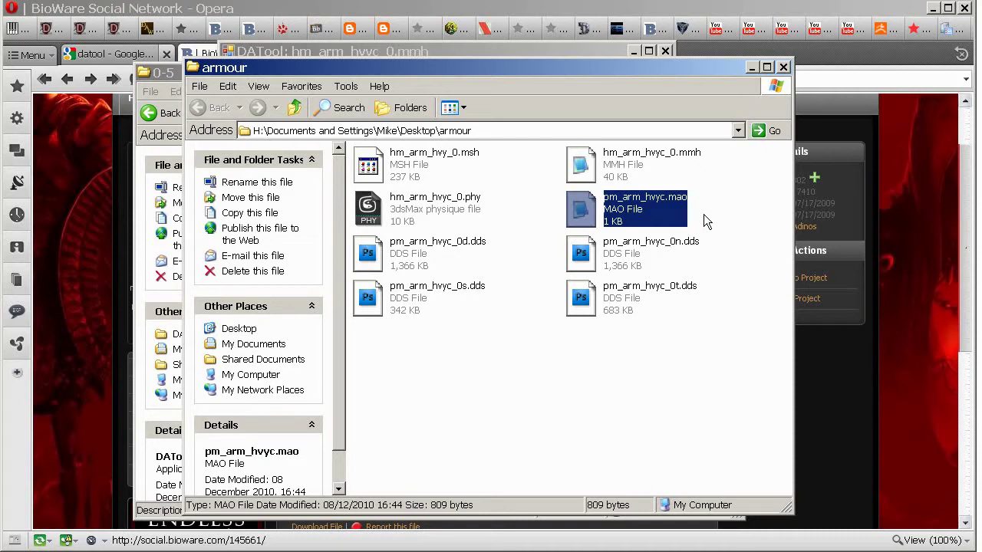
left_click_drag(693, 380, 396, 260)
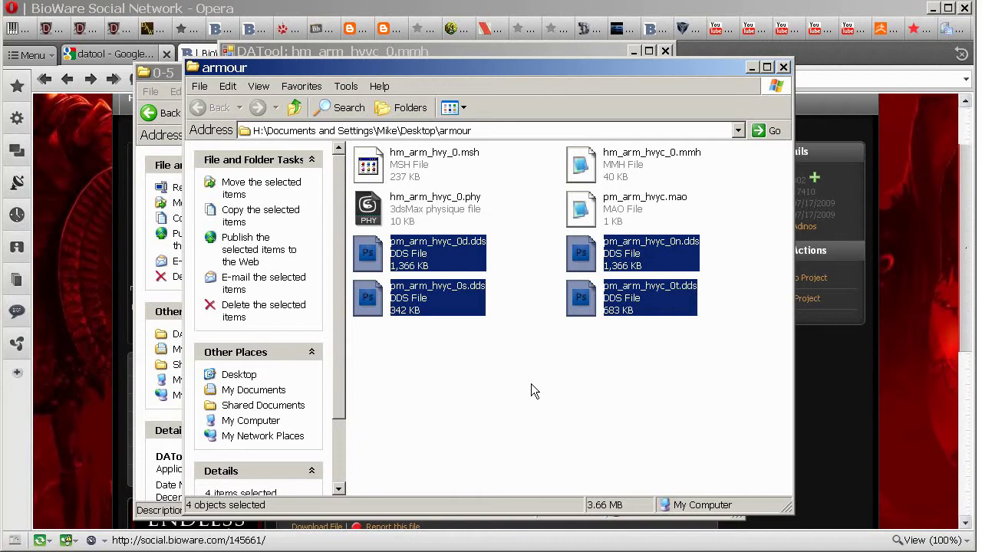
key("Return")
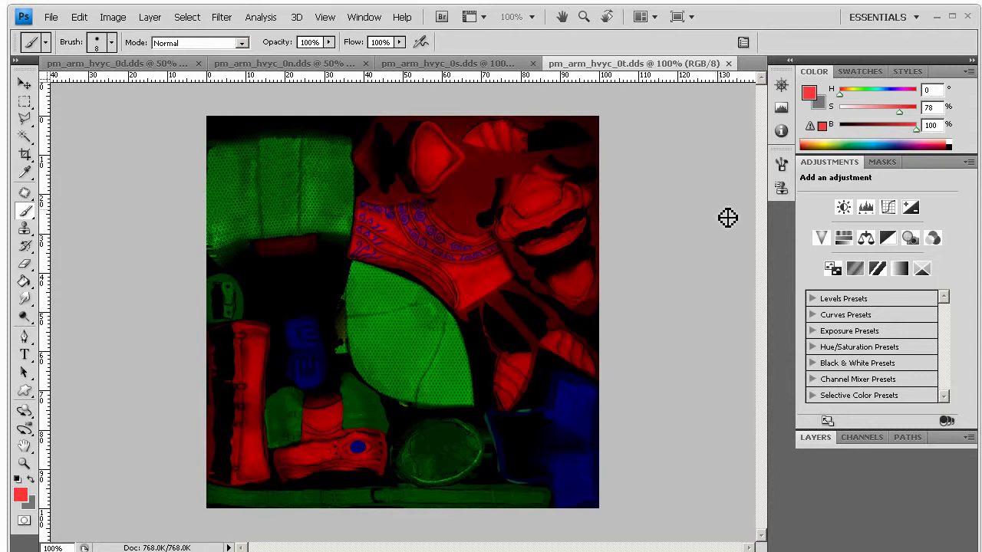
View the pm_arm_hvyc_0d.dds diffuse texture, then switch to the pm_arm_hvyc_0n.dds normal map.
left_click(123, 64)
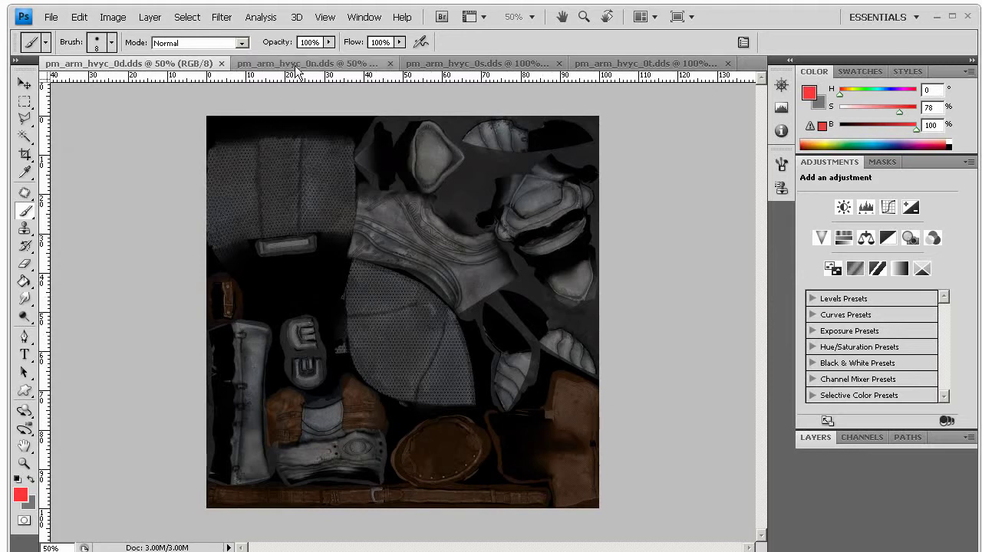
left_click(297, 65)
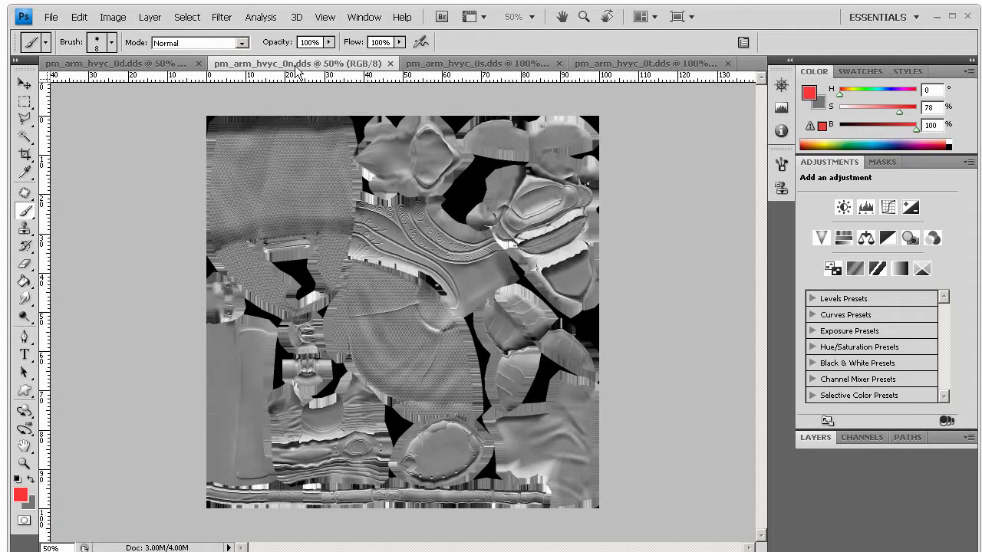
Compare the pm_arm_hvyc_0s.dds specular map against the 0d diffuse texture, ending on 0s.
left_click(432, 64)
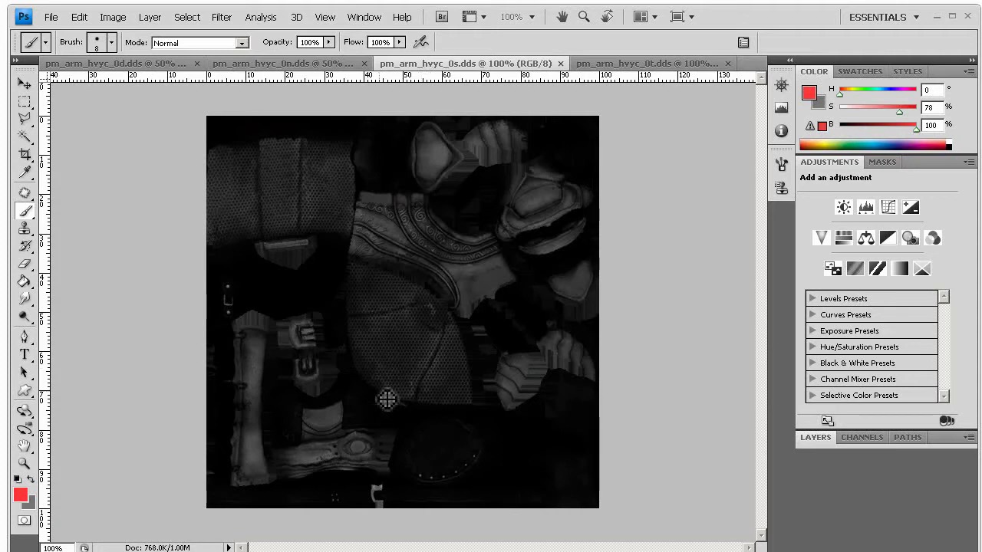
left_click(148, 60)
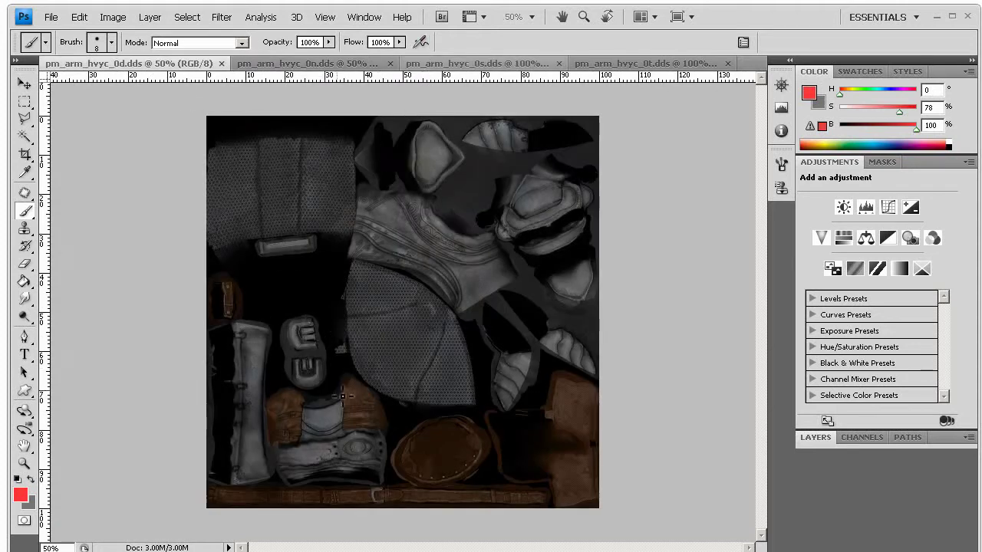
left_click(438, 63)
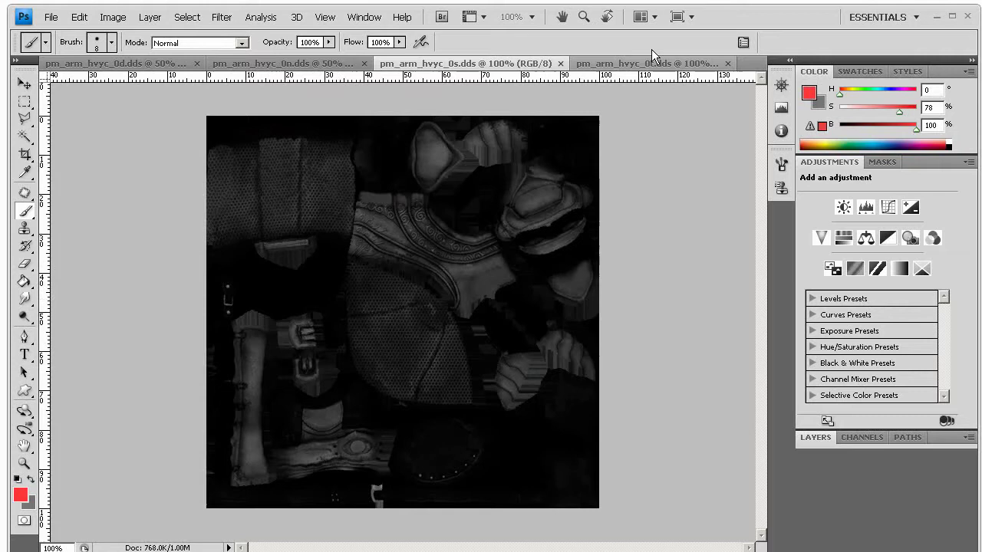
Look at the 0t texture, then view the 0n normal map's Alpha 1 channel and return to RGB.
left_click(666, 62)
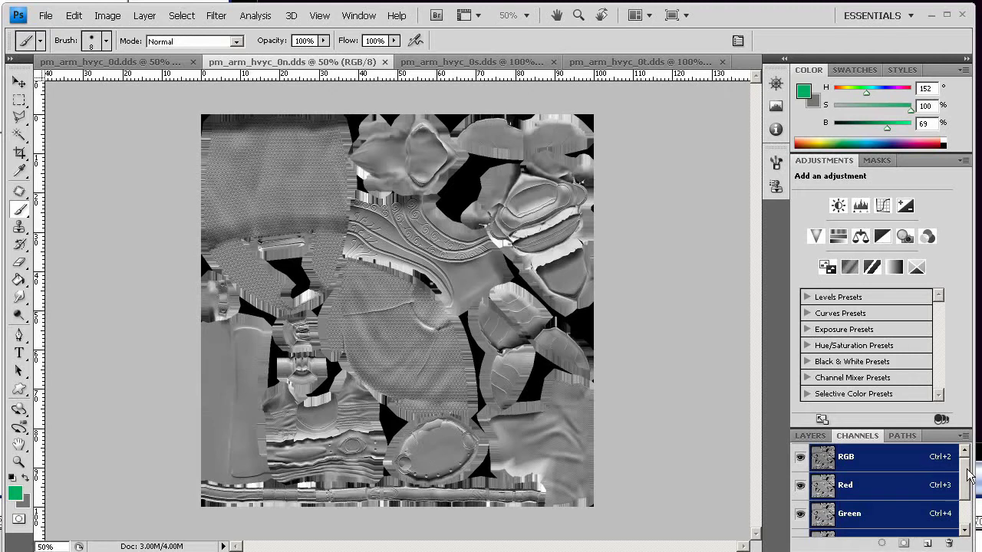
scroll(968, 479, "down", 2)
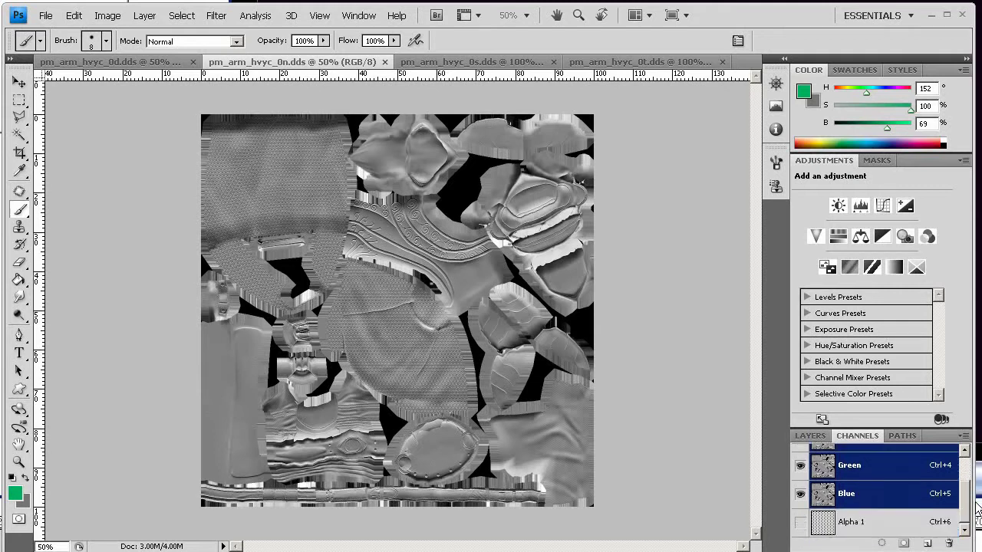
left_click(881, 524)
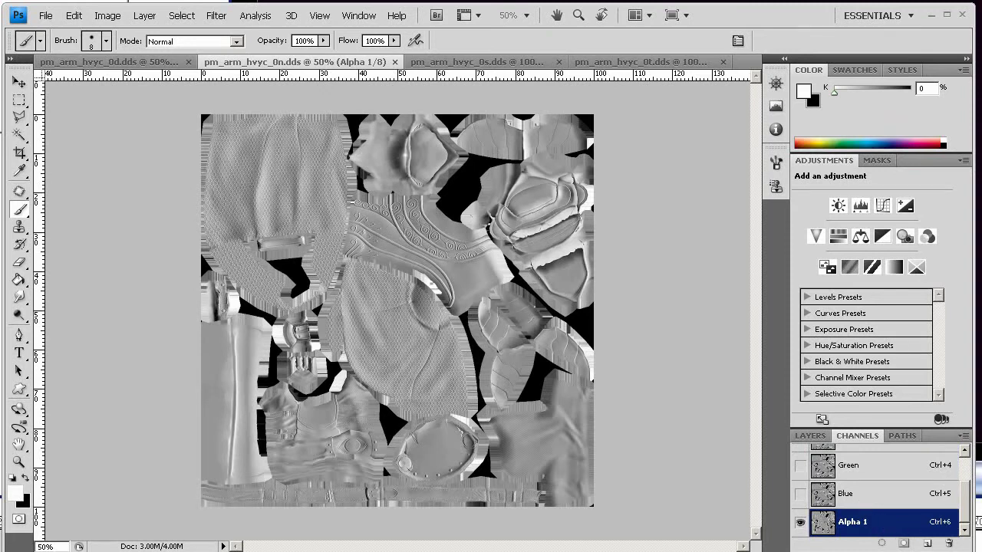
scroll(883, 491, "up", 2)
left_click(879, 457)
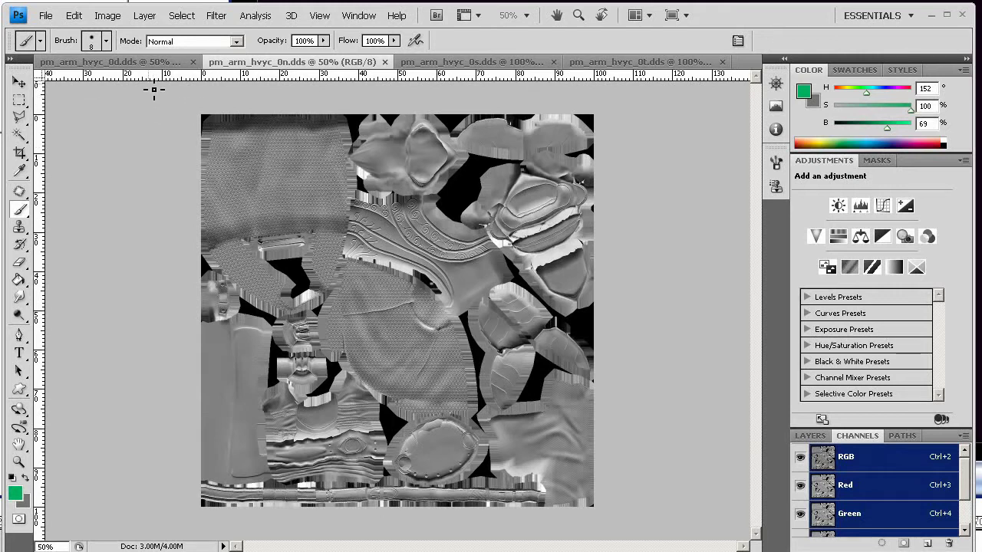
Convert the pm_arm_hvyc_0d.dds diffuse texture into a normal map with xNormal Height2Normals.
left_click(145, 63)
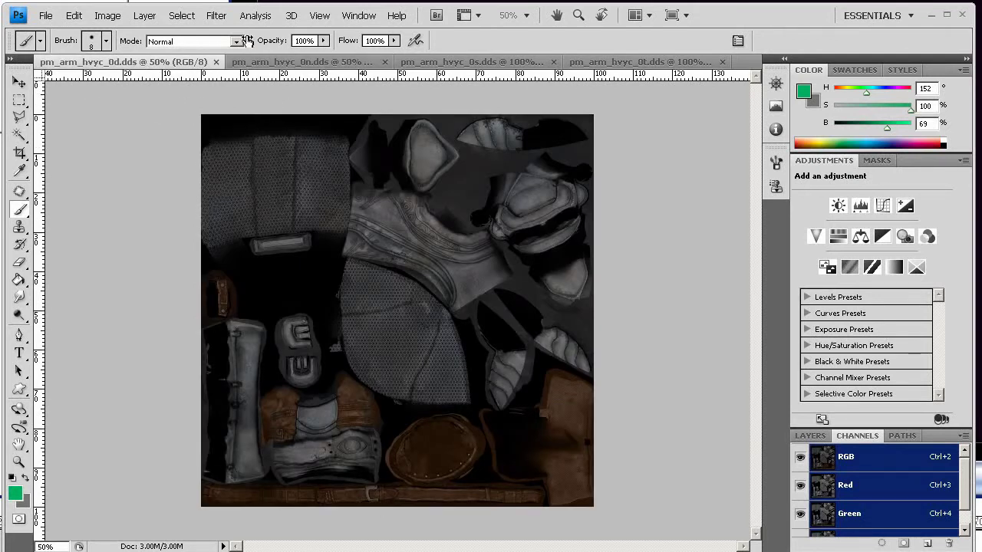
left_click(218, 16)
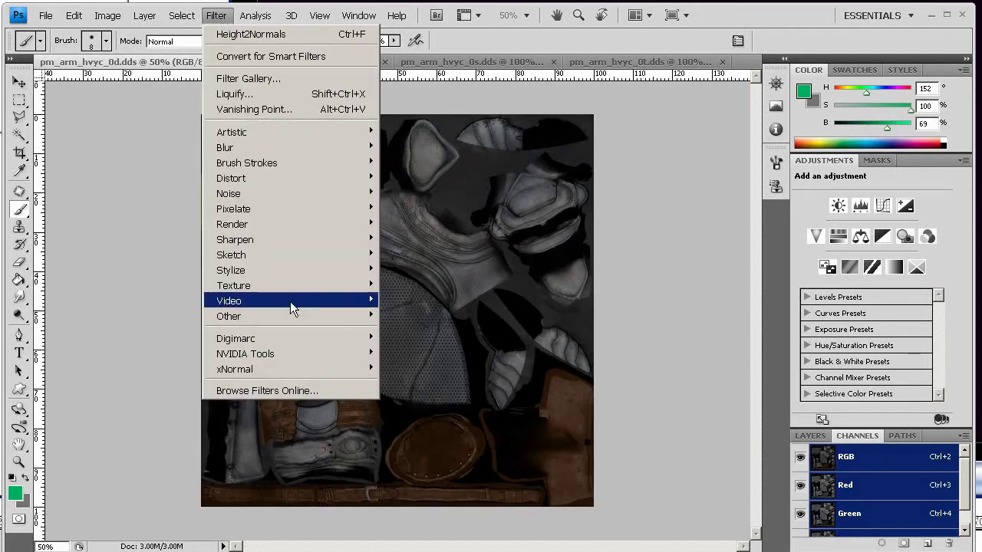
mouse_move(301, 368)
left_click(428, 384)
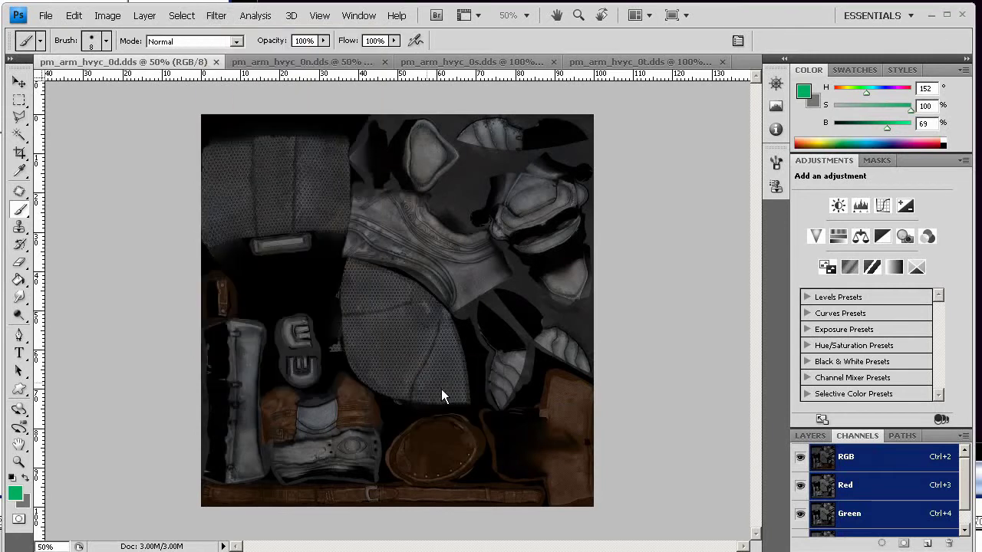
left_click(618, 448)
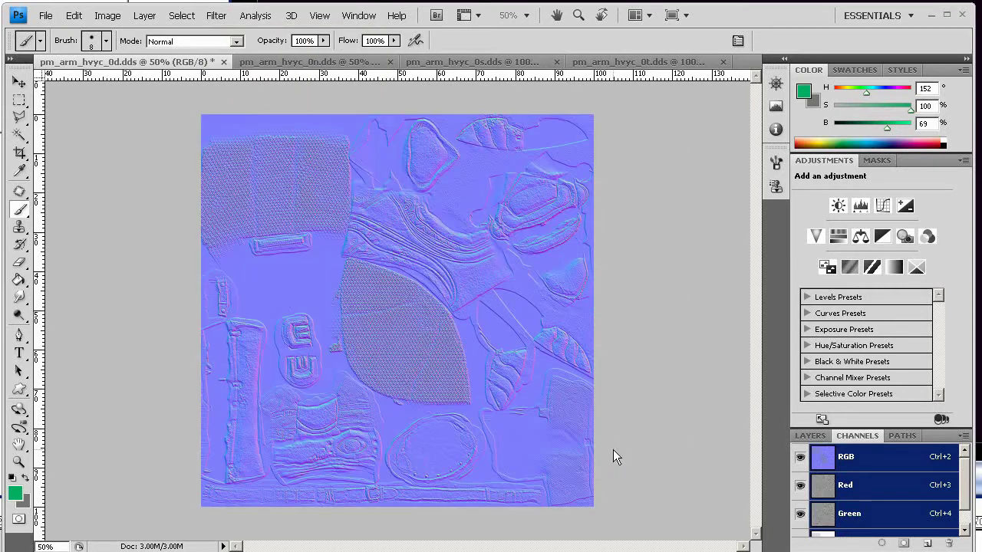
Save it as pm_arm_hvyc_0d_normaltest.dds in DXT5_NM format and close it.
left_click(47, 16)
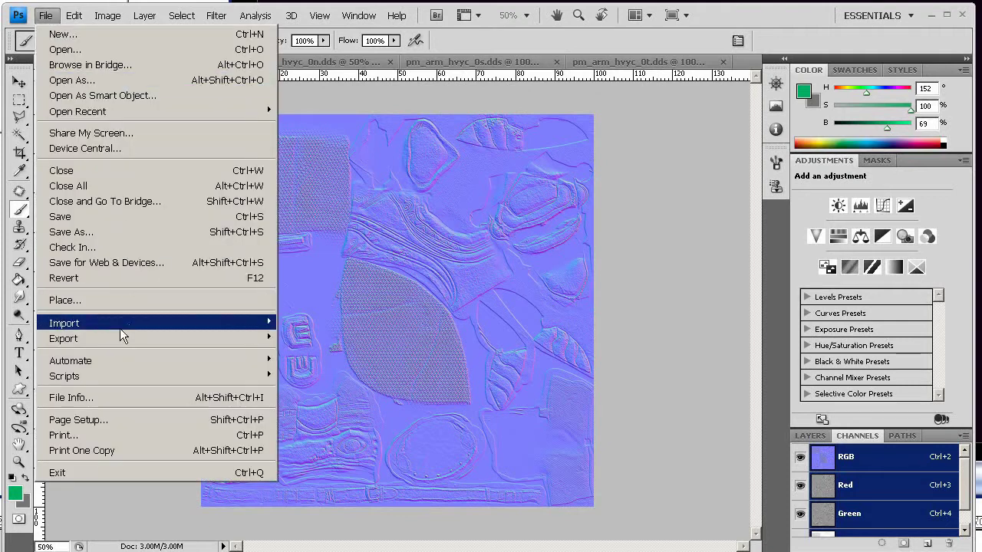
left_click(97, 233)
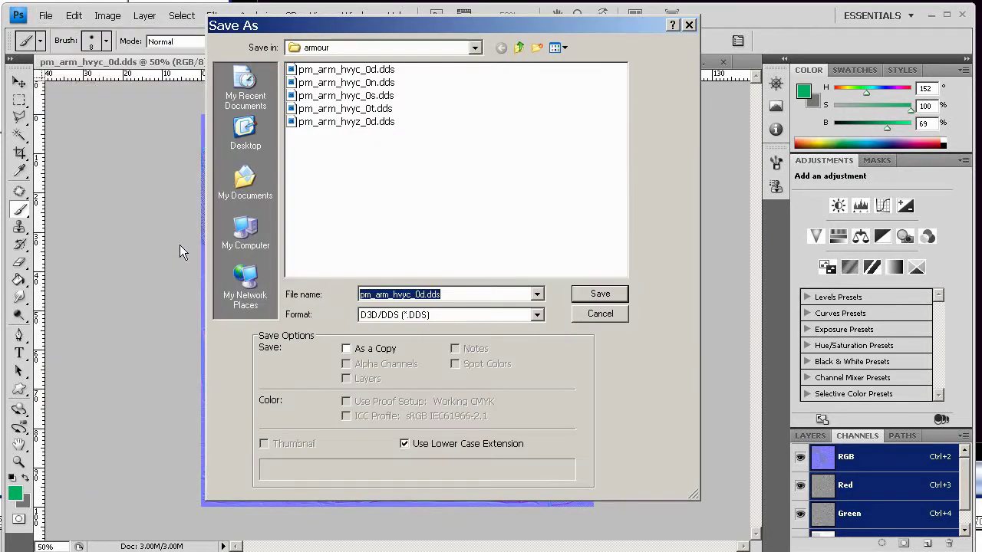
left_click(443, 293)
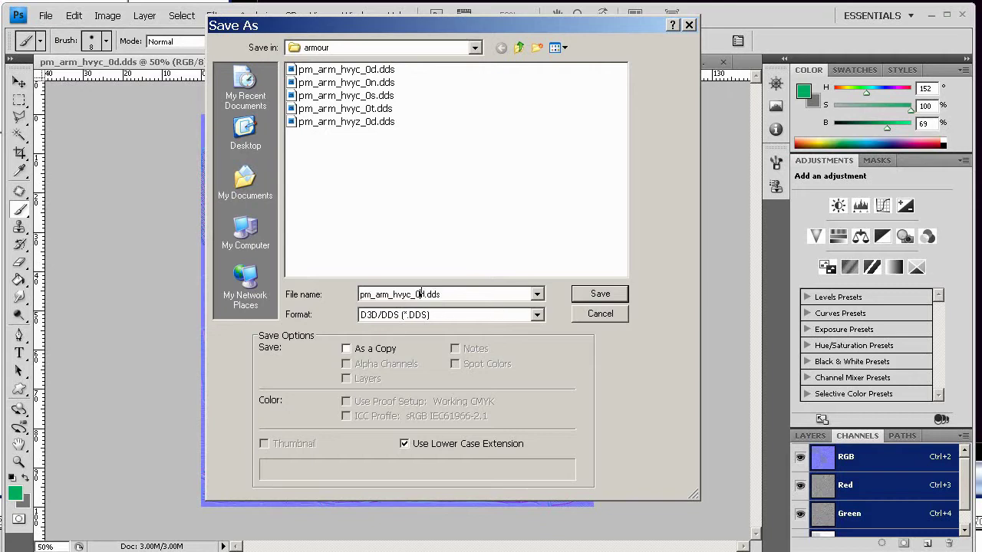
type("_normaltest")
left_click(589, 296)
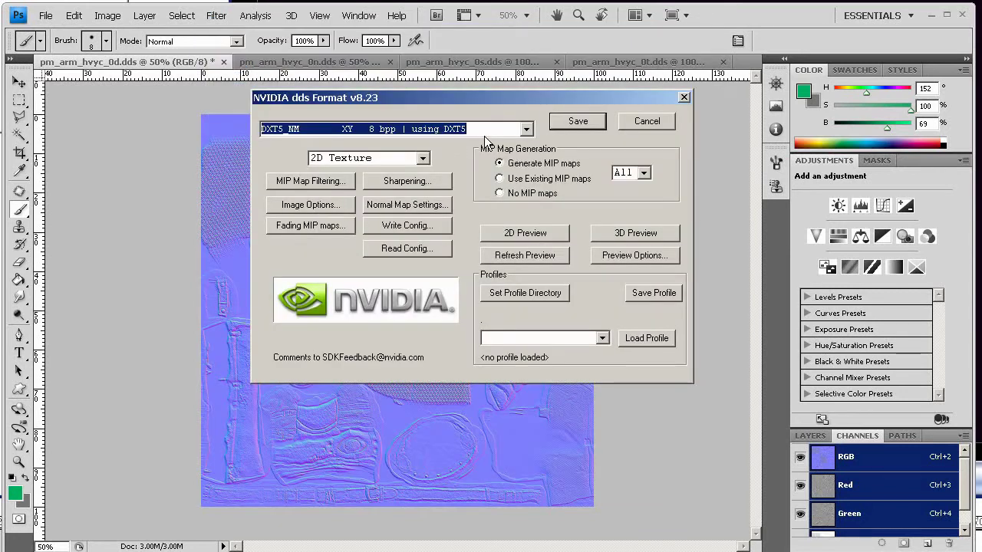
left_click(527, 129)
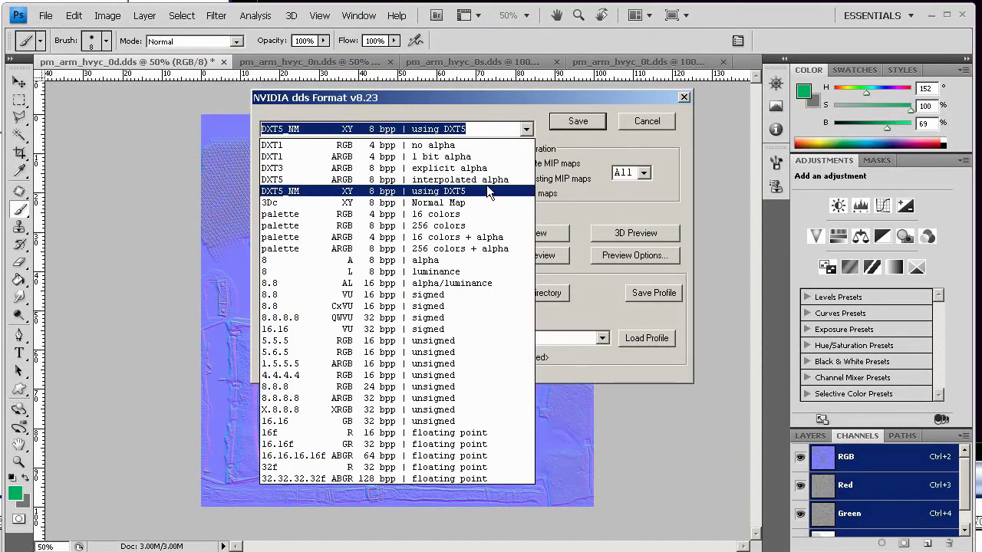
left_click(484, 191)
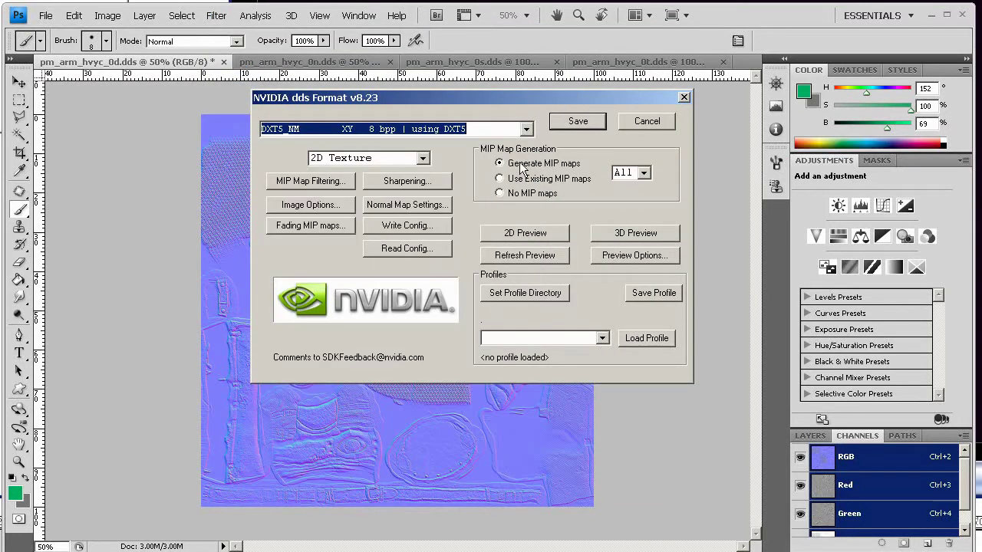
left_click(577, 122)
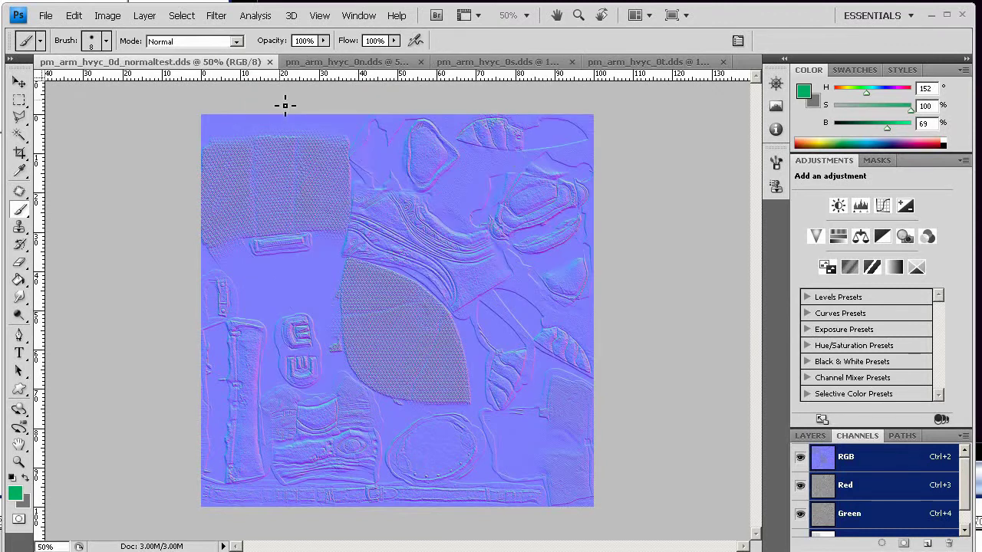
left_click(269, 62)
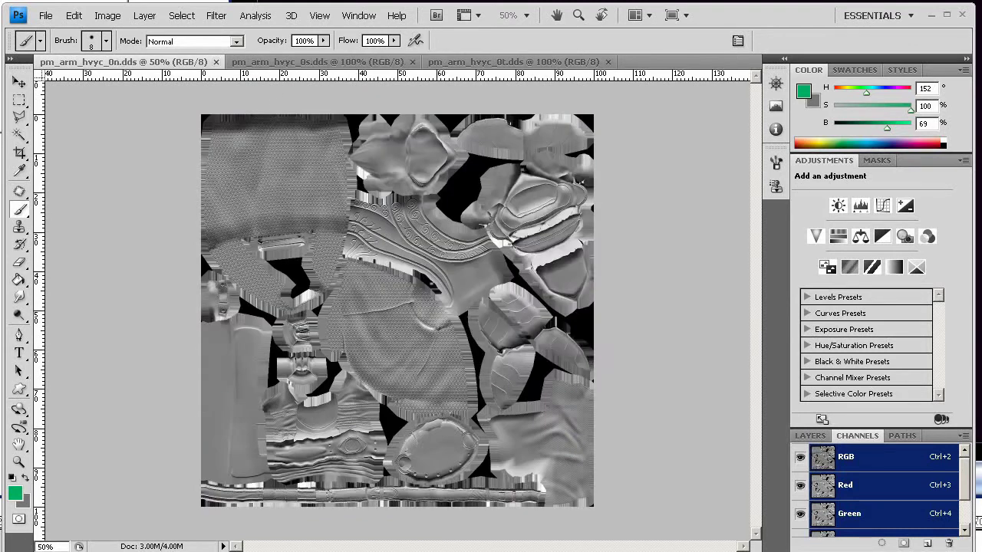
Reopen pm_arm_hvyc_0d.dds in Photoshop and move the DATool armour preview to the right beside it.
key("alt+Tab")
left_click_drag(674, 382, 152, 325)
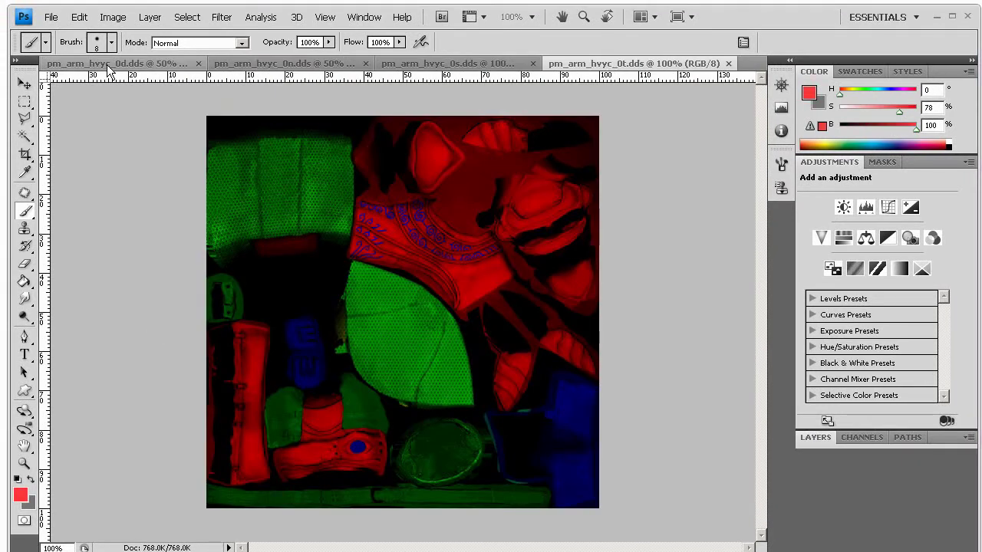
left_click(110, 64)
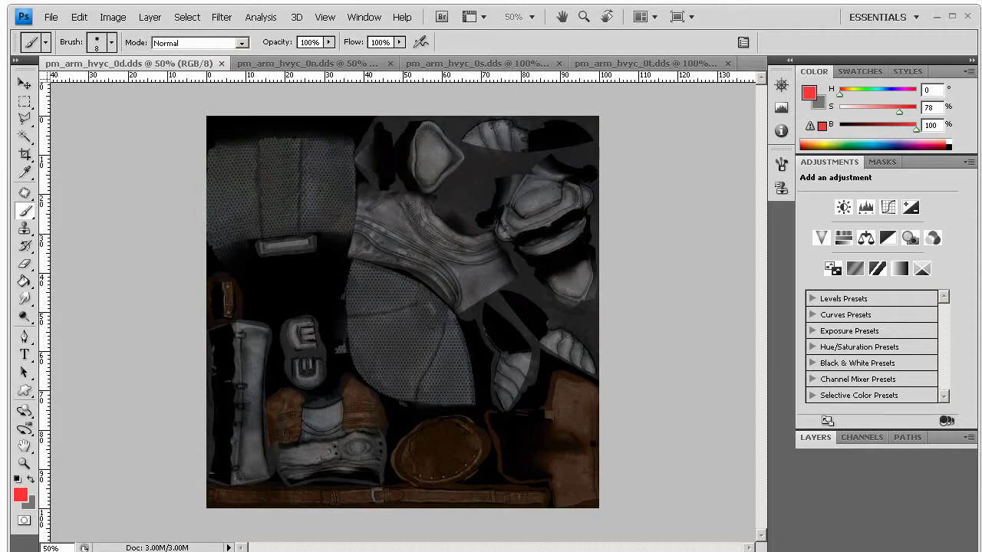
key("alt+Tab")
left_click_drag(401, 58, 694, 86)
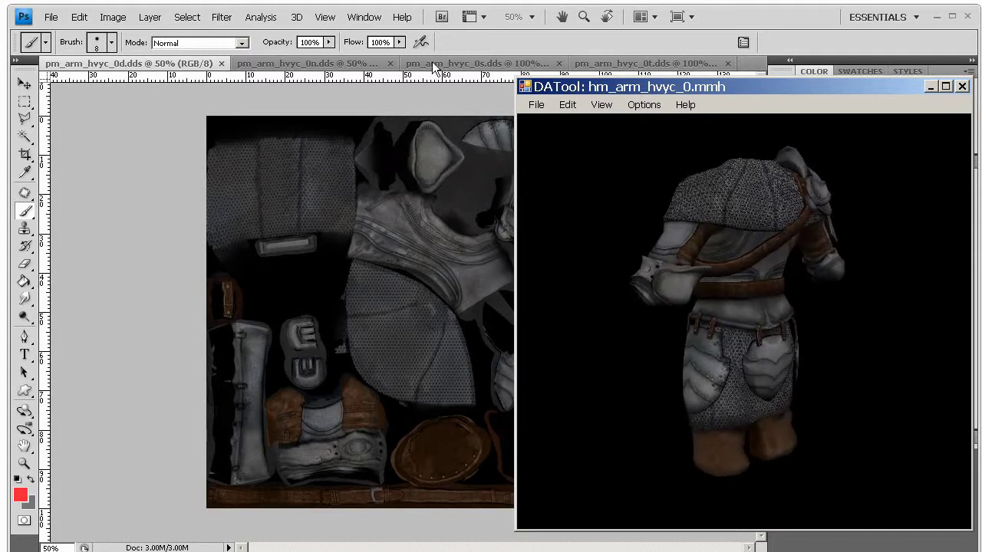
Back in the diffuse texture, paint red and yellow wavy lines across the upper-left panel.
left_click(723, 24)
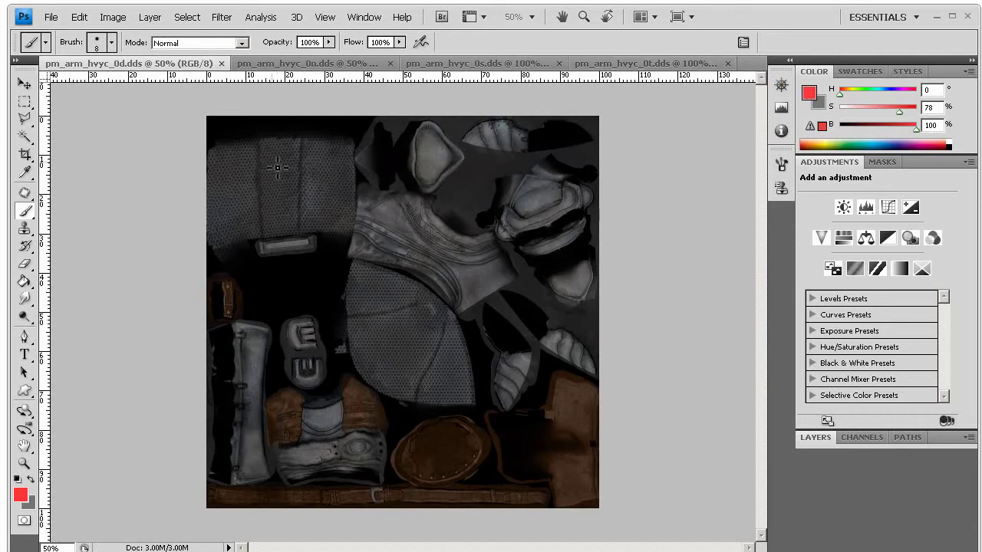
left_click_drag(212, 161, 349, 156)
left_click(850, 89)
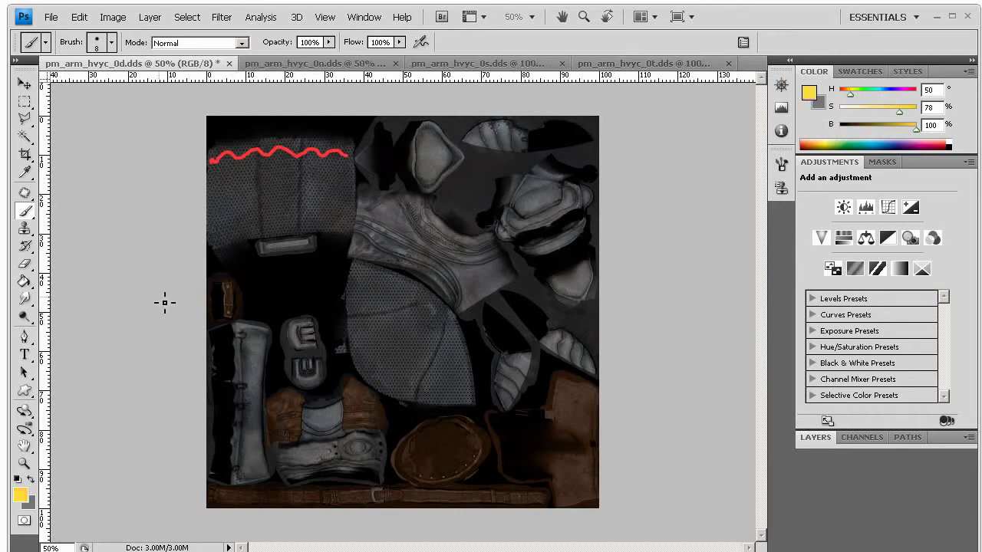
left_click_drag(218, 231, 341, 221)
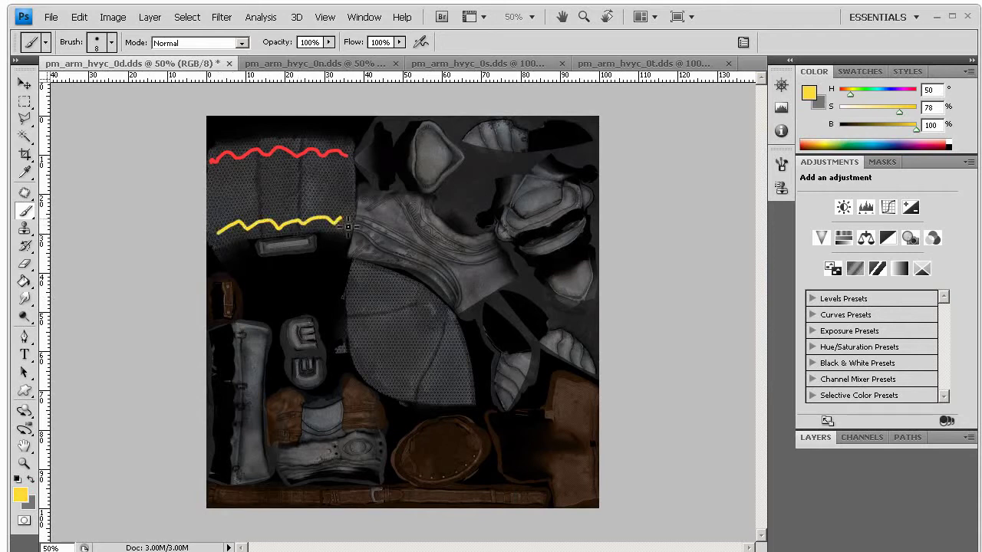
Paint a short blue mark and a green curved mark on the central mail piece.
left_click(882, 144)
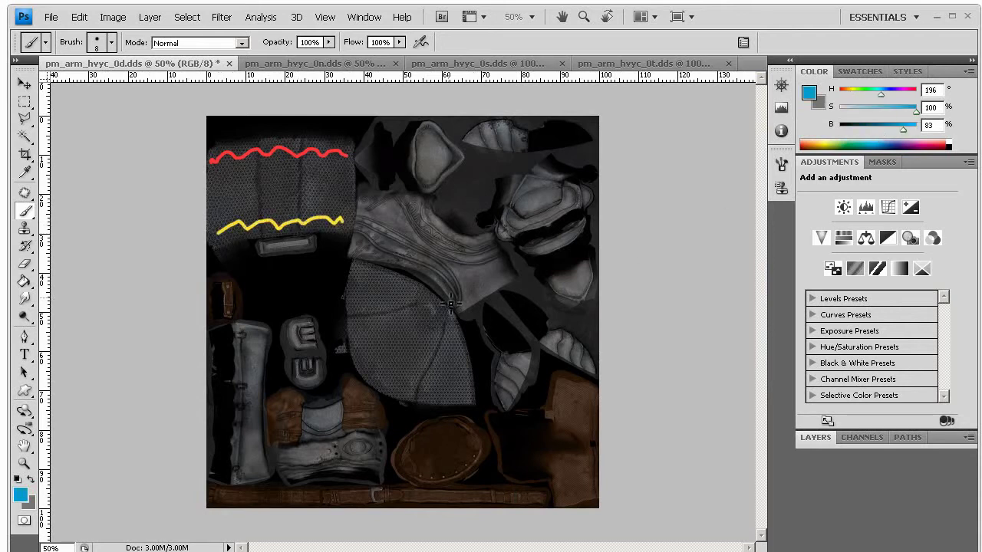
mouse_move(374, 270)
left_mouse_down()
mouse_move(381, 290)
mouse_move(400, 278)
left_mouse_up()
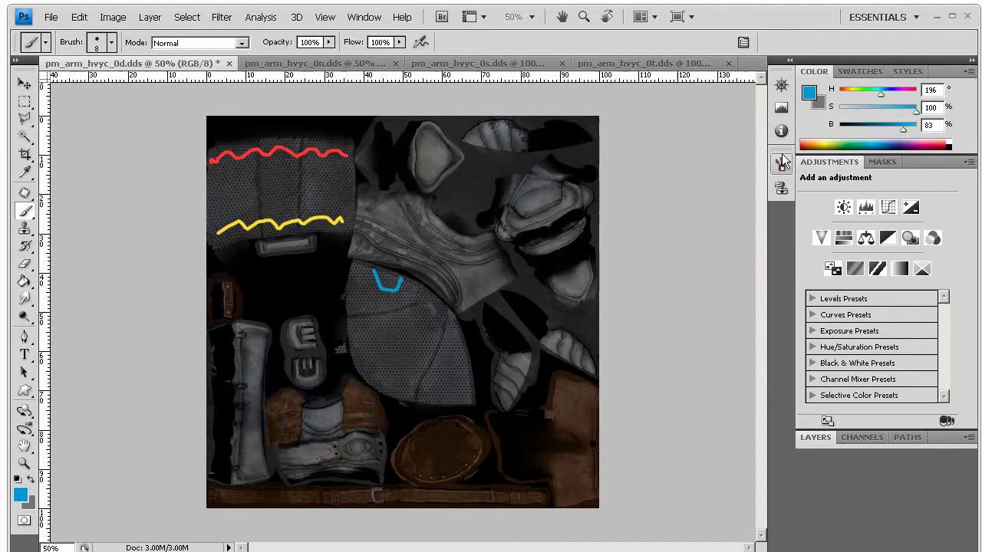
left_click(852, 142)
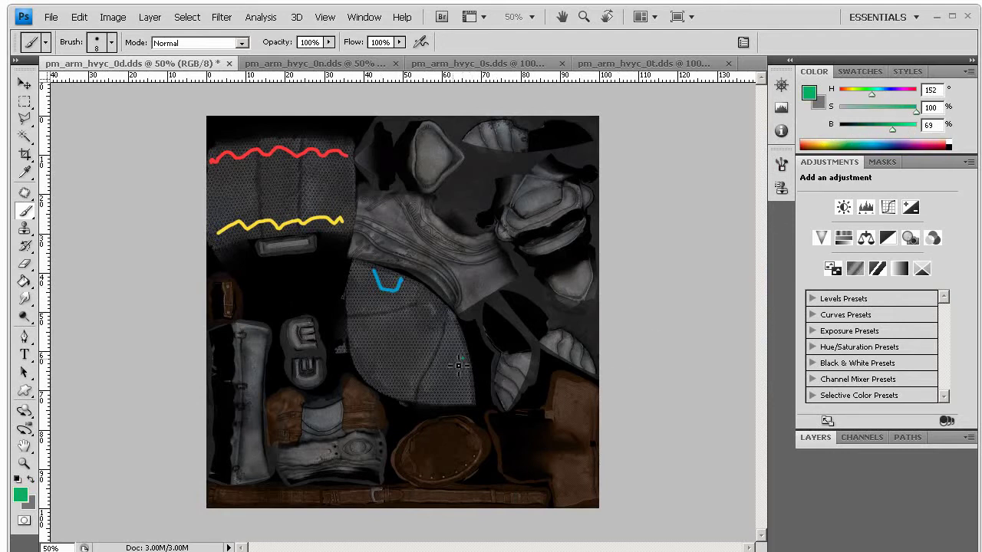
left_click_drag(463, 359, 473, 377)
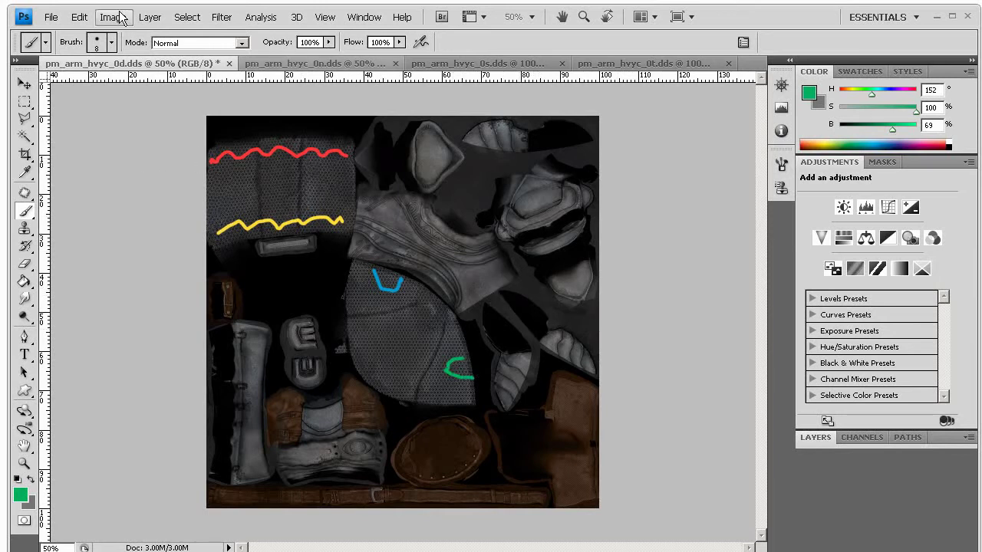
Save the painted texture under the new name pm_arm_hvyz_0d.dds, changing hvyc to hvyz.
left_click(50, 16)
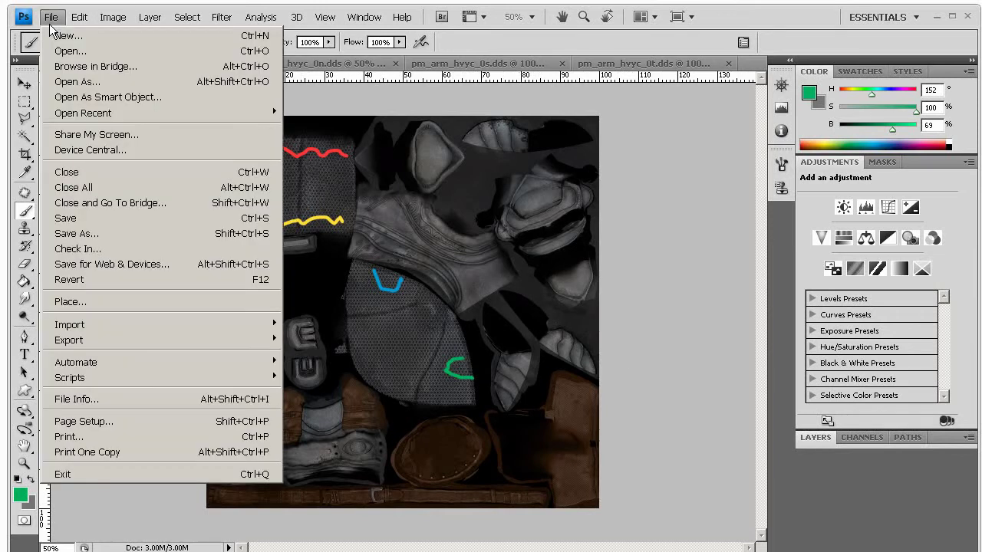
left_click(61, 160)
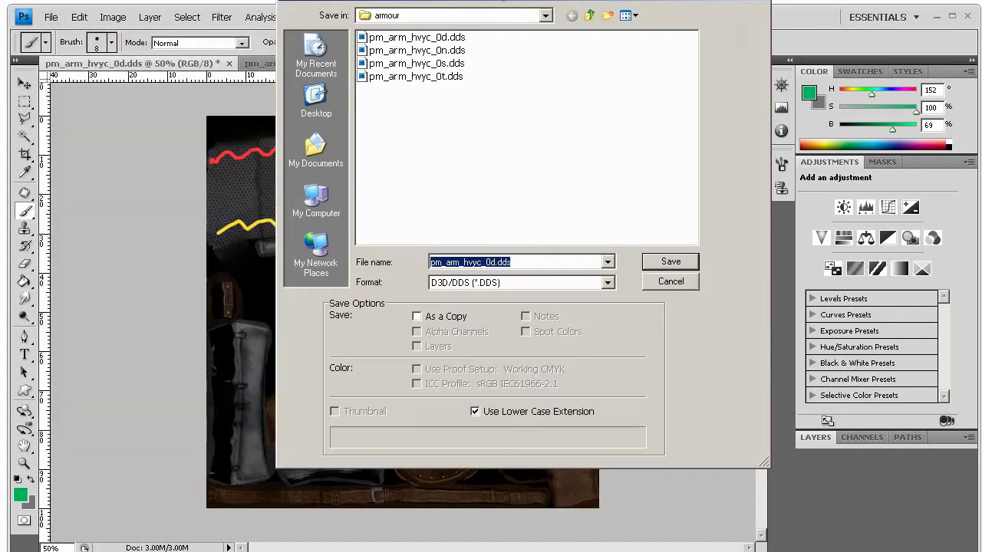
left_click_drag(500, 2, 435, 35)
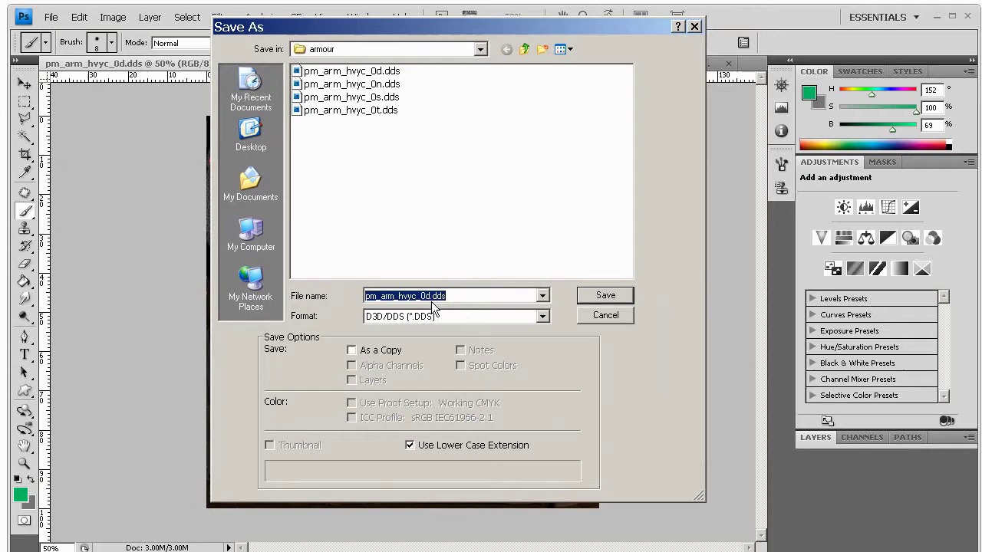
left_click(423, 296)
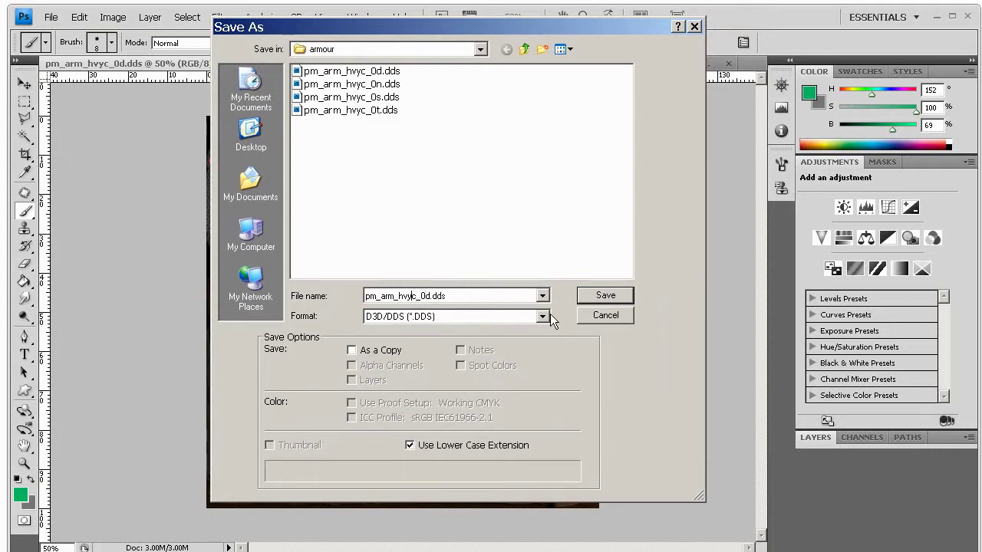
key("BackSpace")
type("z")
left_click(605, 295)
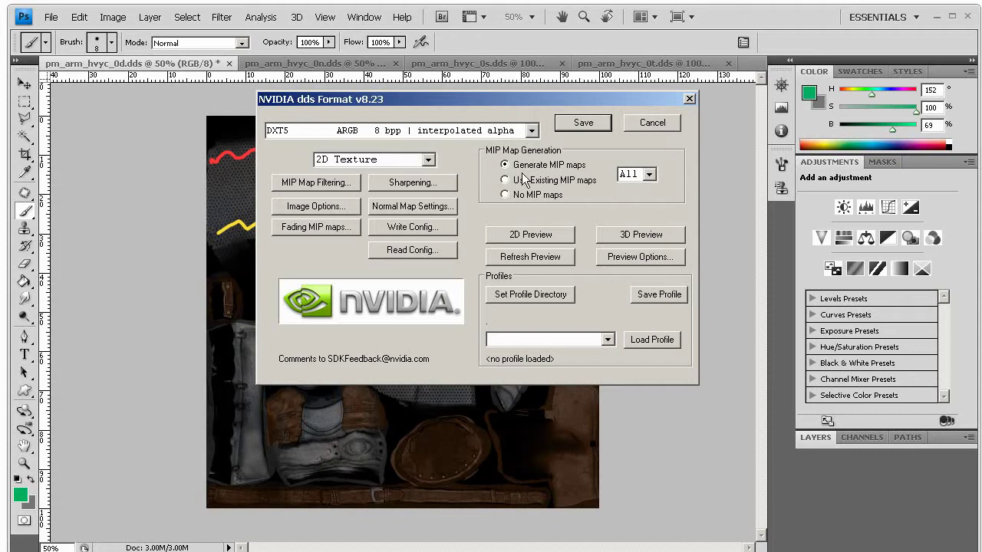
Keep DXT5 interpolated alpha as the DDS compression and confirm the export.
left_click(532, 131)
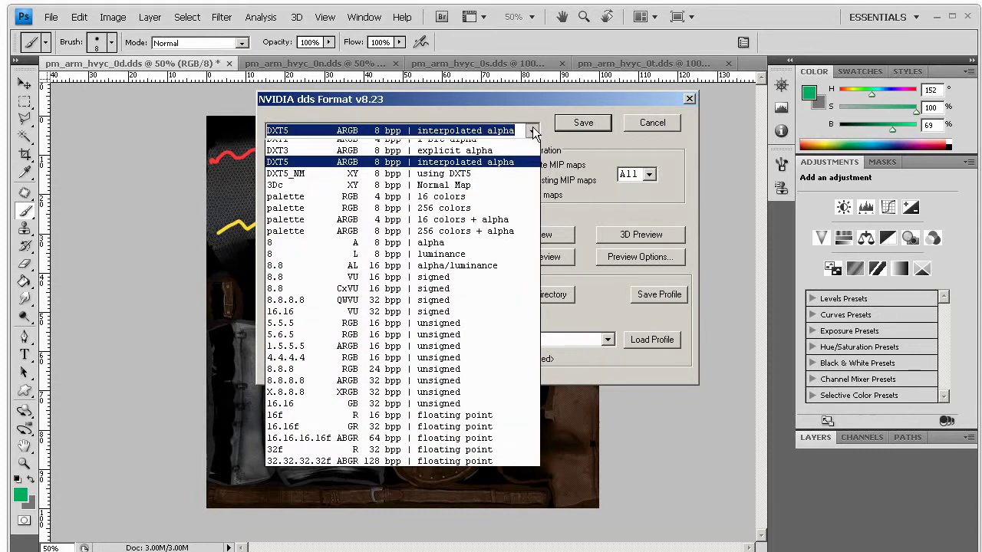
left_click(282, 160)
left_click(583, 124)
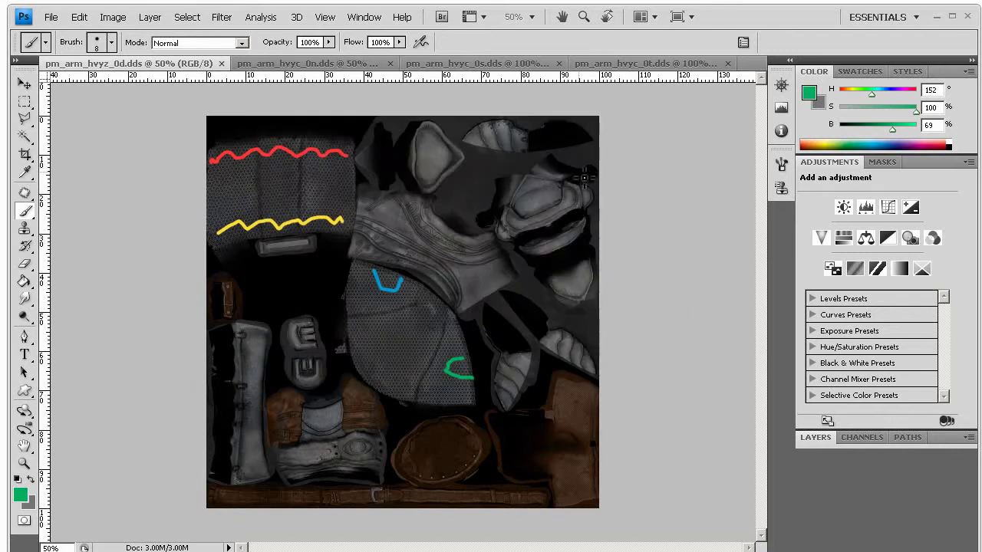
Retexture the armour model with pm_arm_hvyz_0d.dds from the Desktop armour folder.
key("alt+Tab")
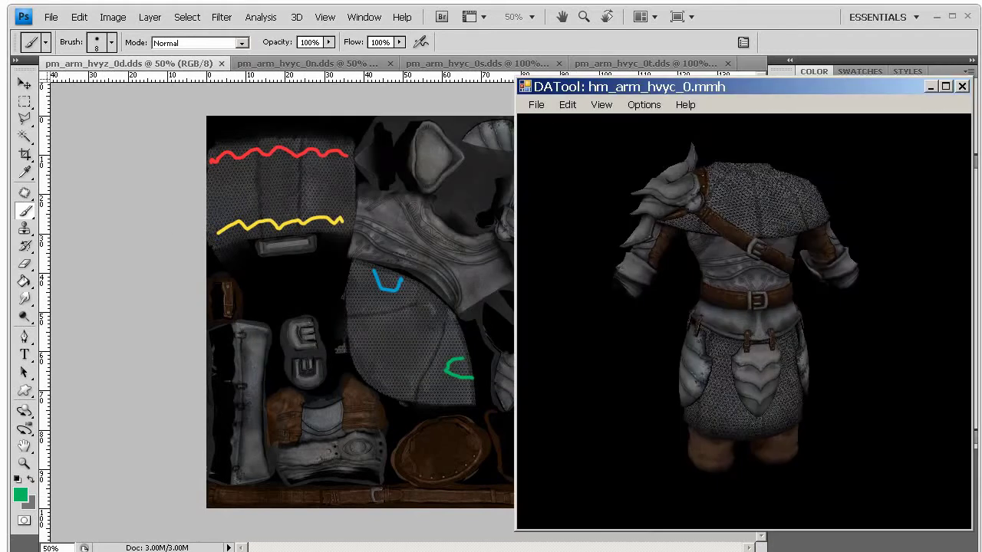
left_click(535, 106)
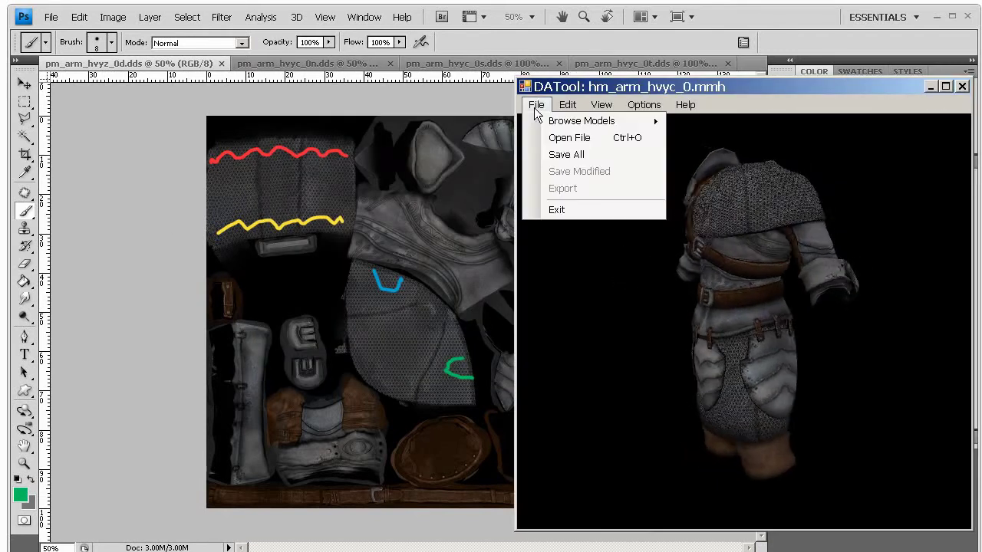
mouse_move(564, 106)
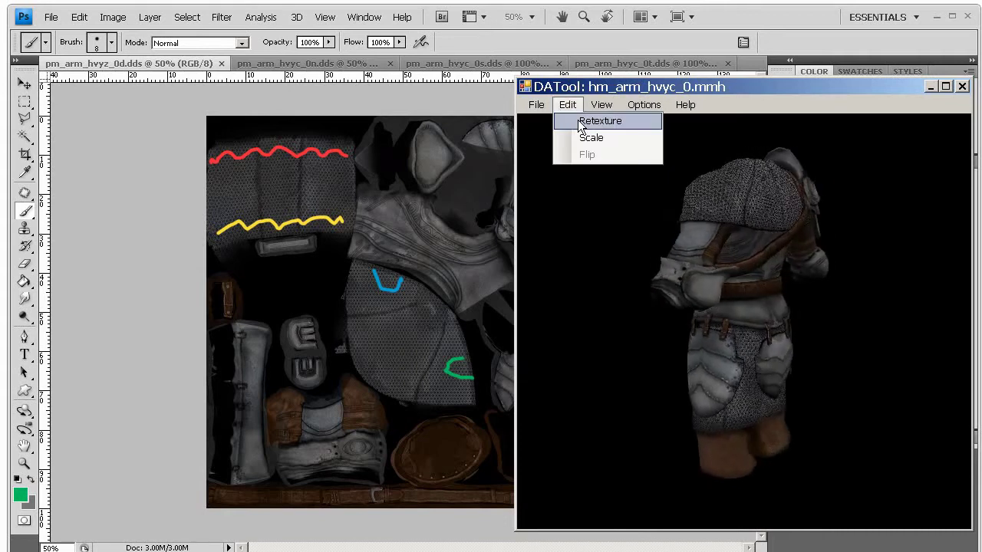
left_click(579, 123)
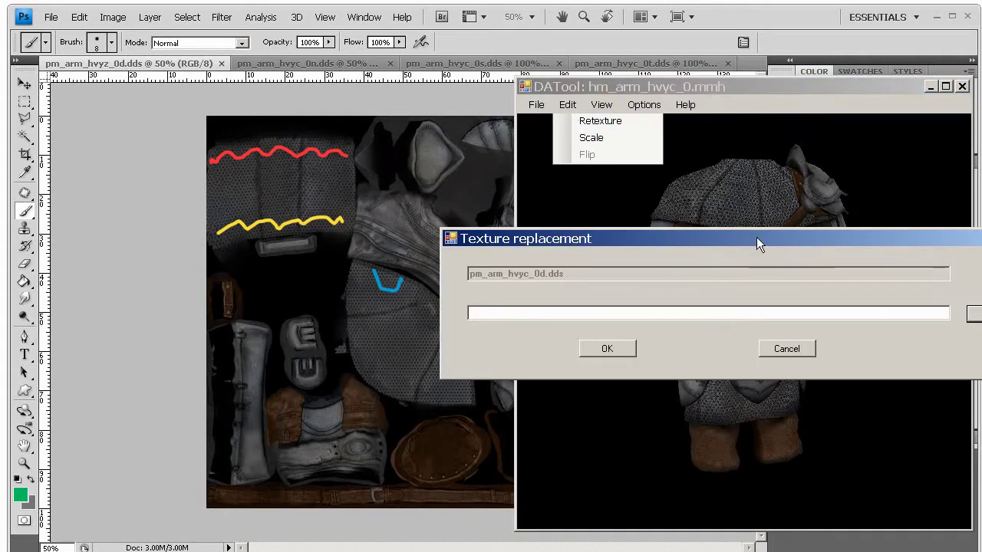
left_click_drag(757, 238, 581, 224)
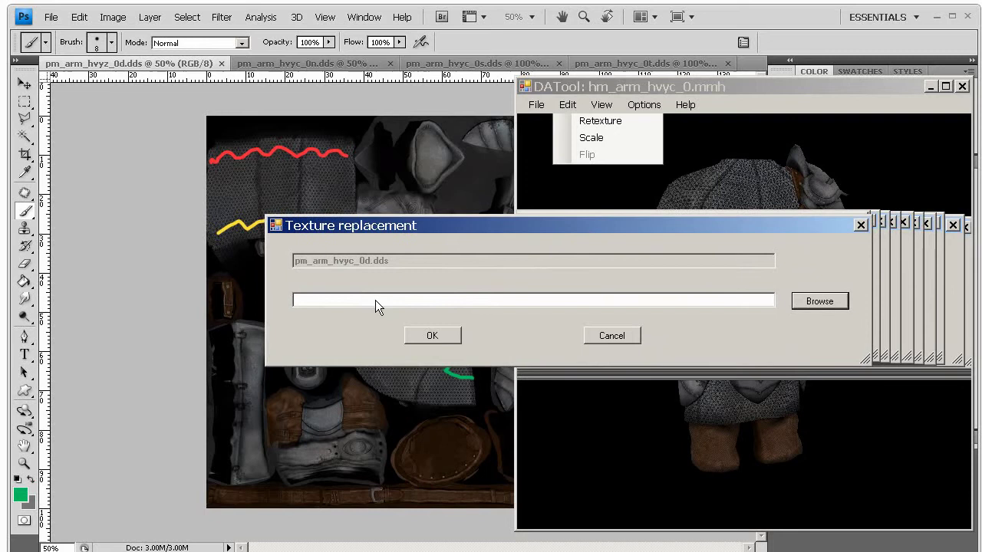
left_click(818, 302)
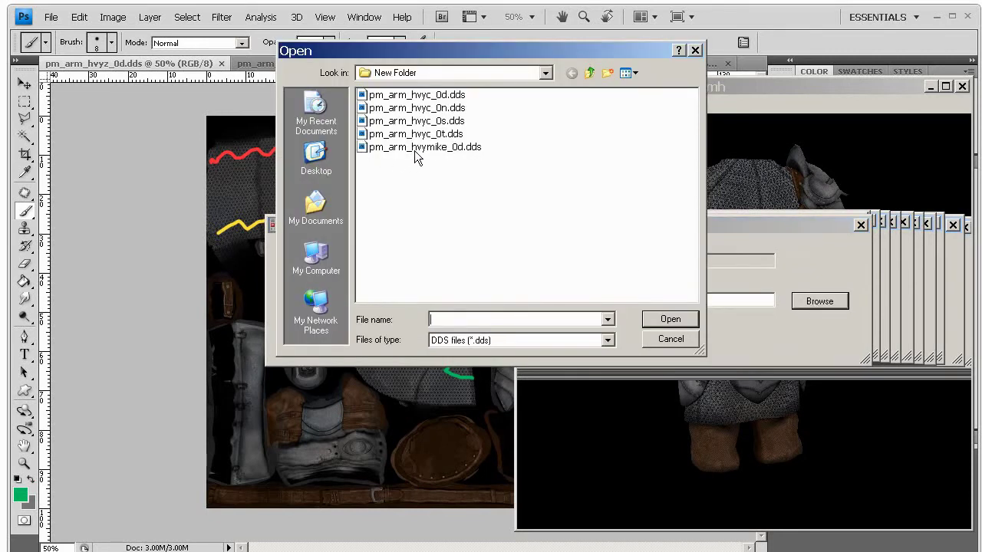
left_click(589, 72)
left_click(588, 73)
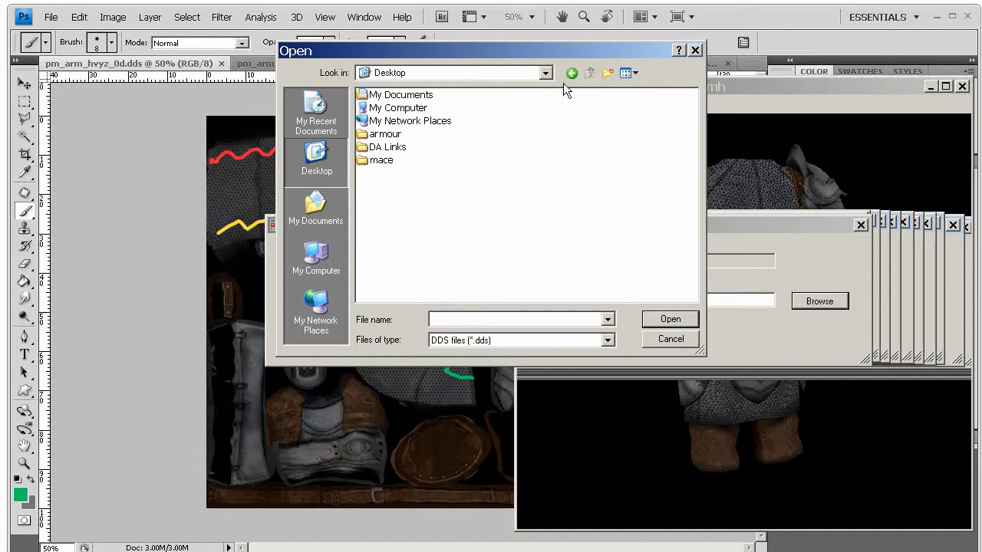
double_click(388, 136)
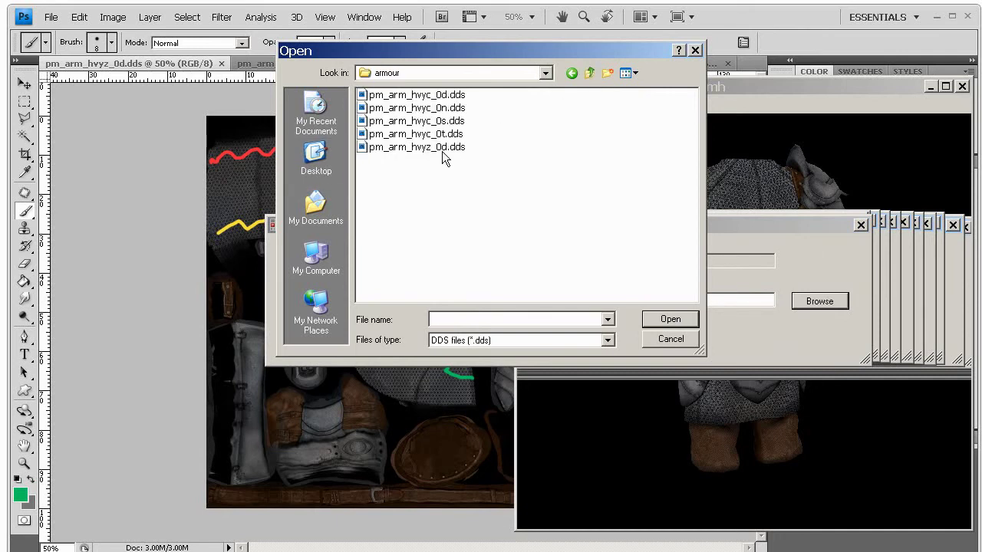
left_click(422, 148)
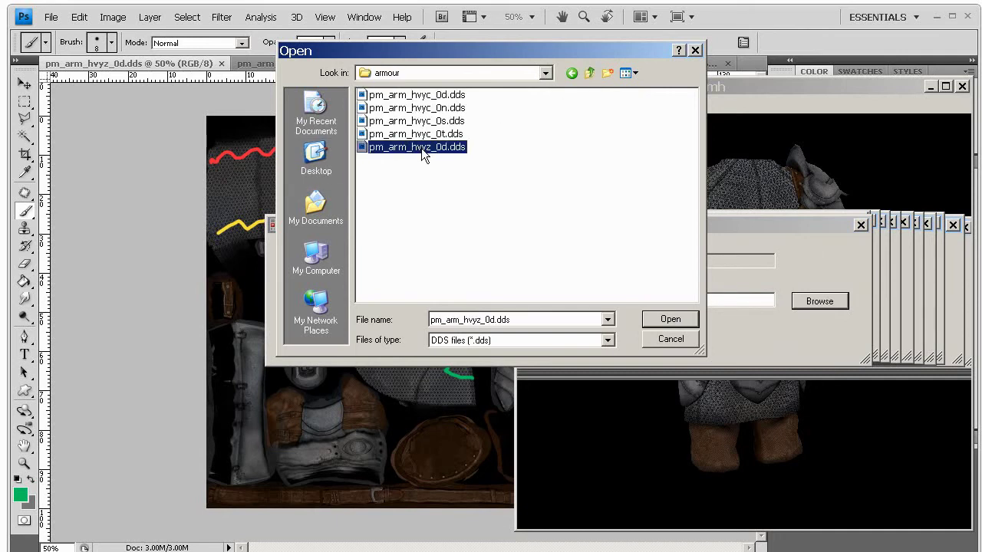
left_click(666, 320)
left_click(450, 335)
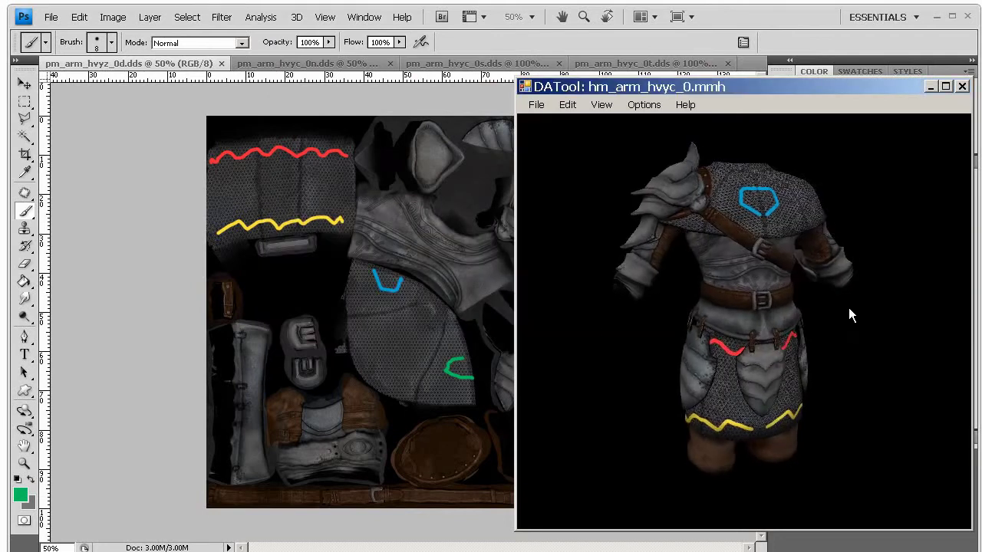
left_click_drag(878, 321, 820, 232)
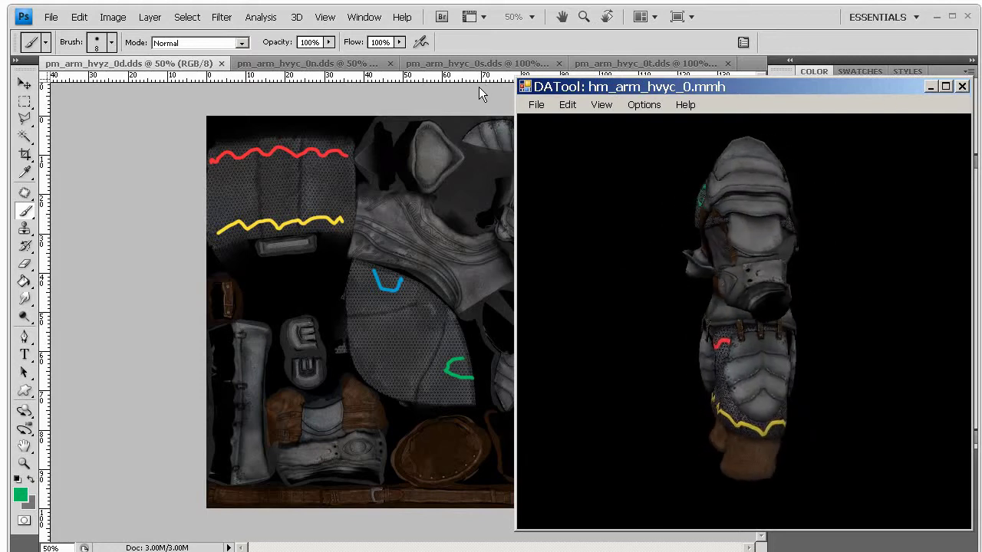
left_click(175, 67)
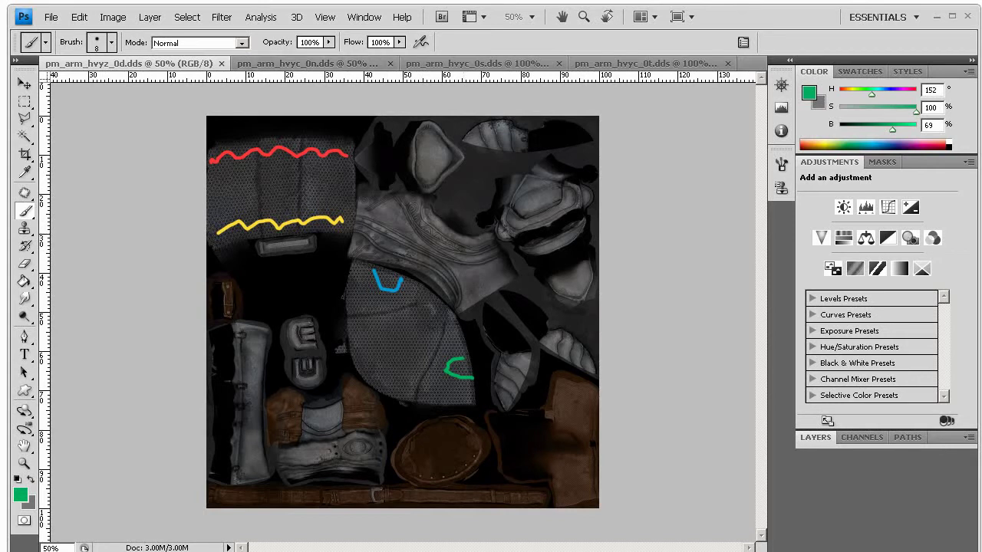
Start Save All in DATool and choose the Desktop as the destination.
key("alt+Tab")
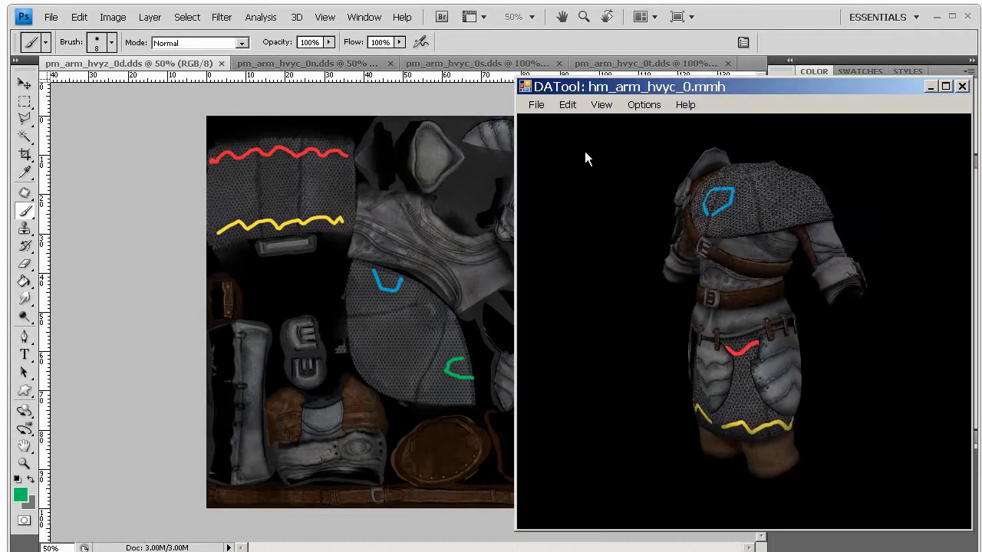
left_click(542, 107)
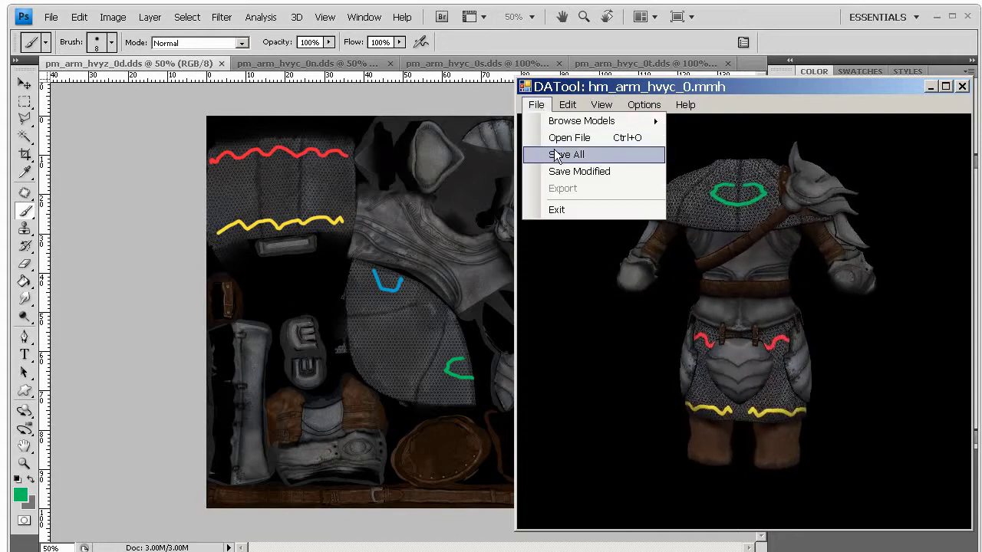
mouse_move(576, 98)
mouse_move(532, 103)
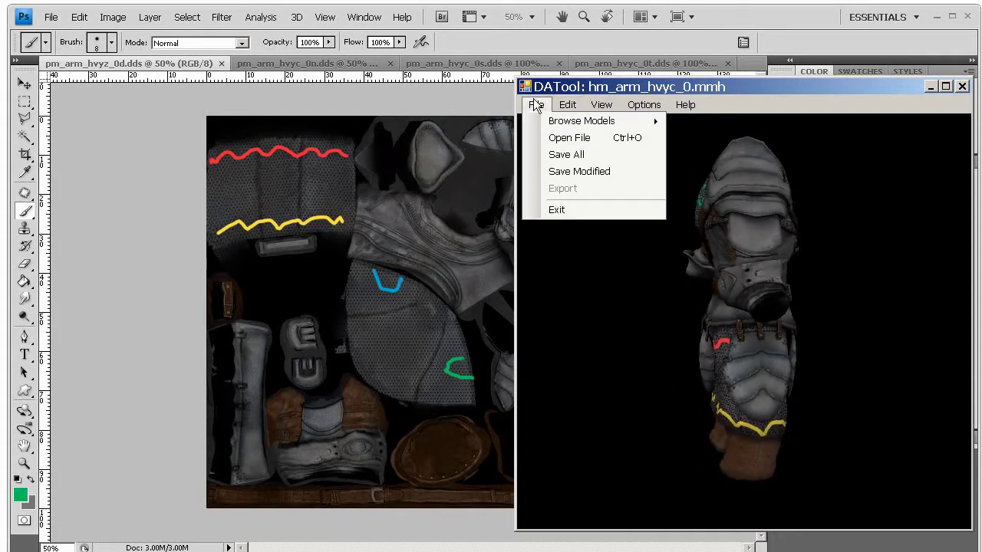
left_click(589, 156)
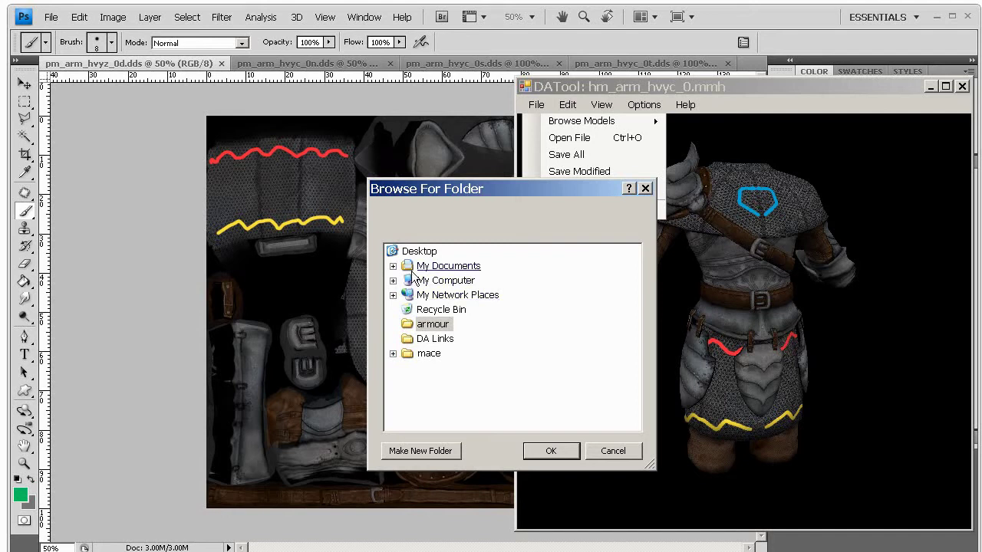
left_click(419, 251)
Create a new Desktop folder named 'armour changed'.
left_click(444, 450)
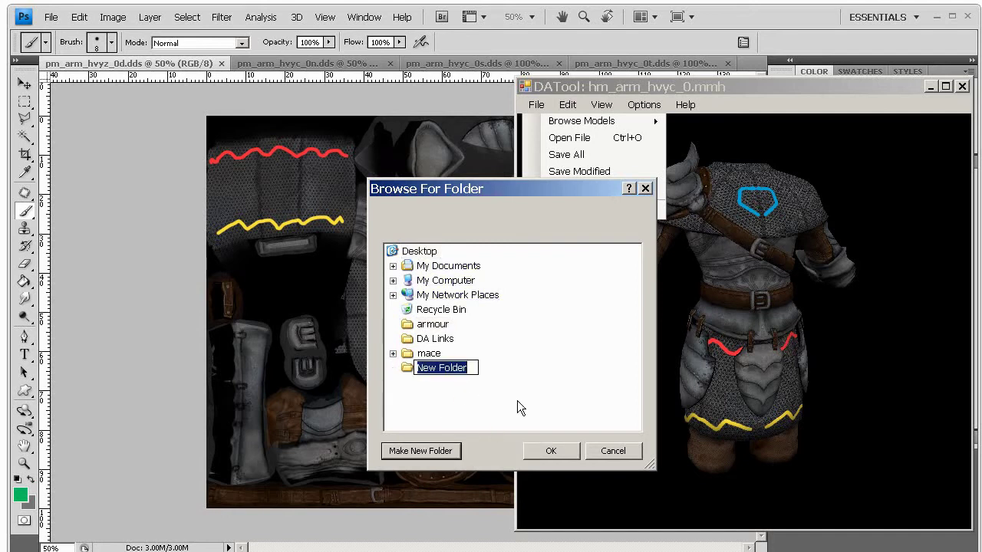
type("armour changesd")
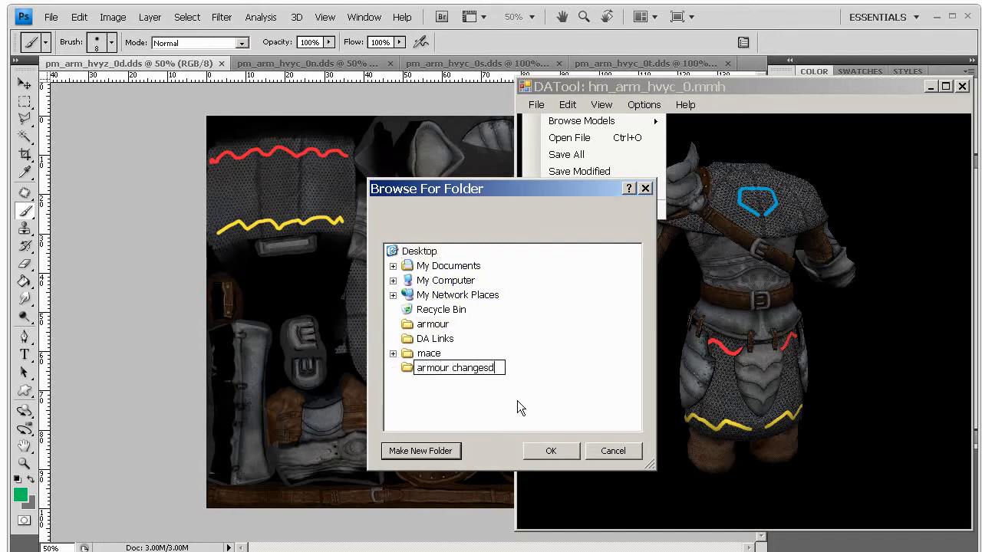
key("BackSpace")
key("BackSpace")
type("d")
key("Return")
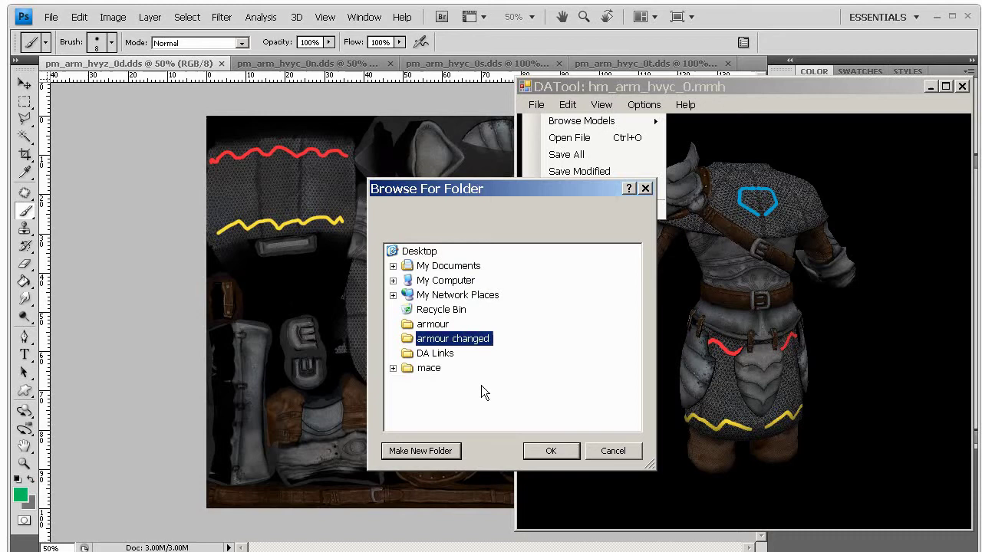
Save into armour changed and try a new MAO name, dismissing the name-length error.
left_click(536, 452)
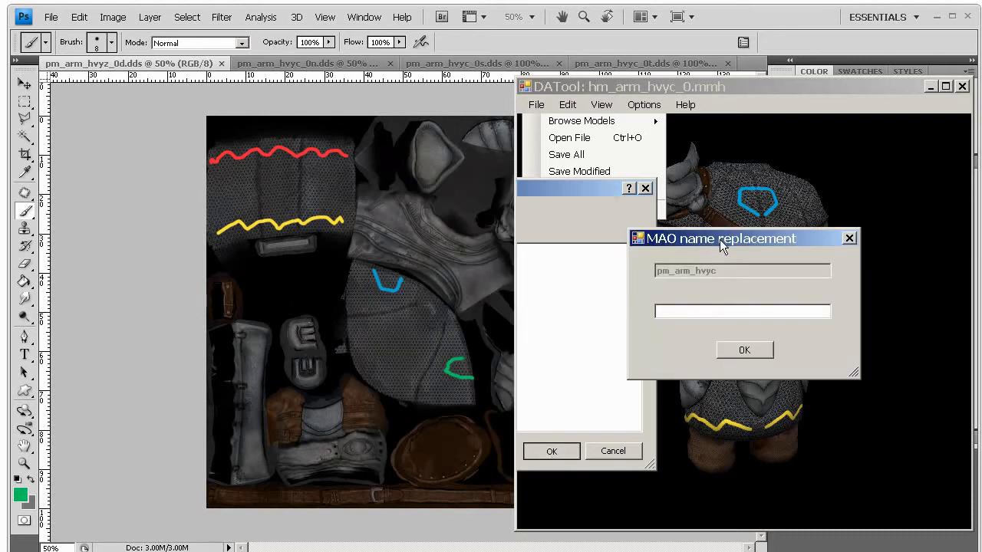
left_click(675, 310)
type("slkd")
left_click(730, 349)
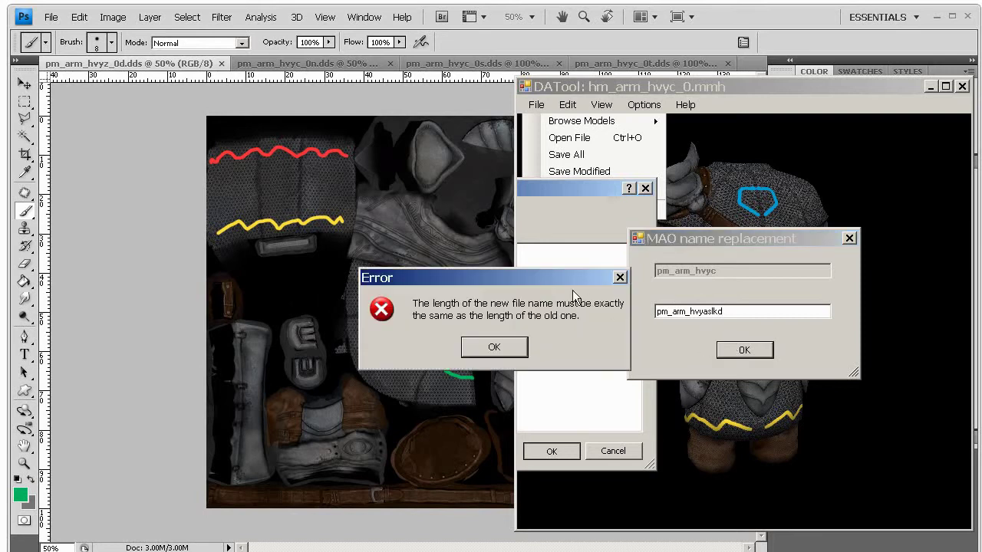
left_click(494, 348)
Correct the MAO name to pm_arm_hvyz, copy it and confirm.
left_click_drag(705, 311, 774, 319)
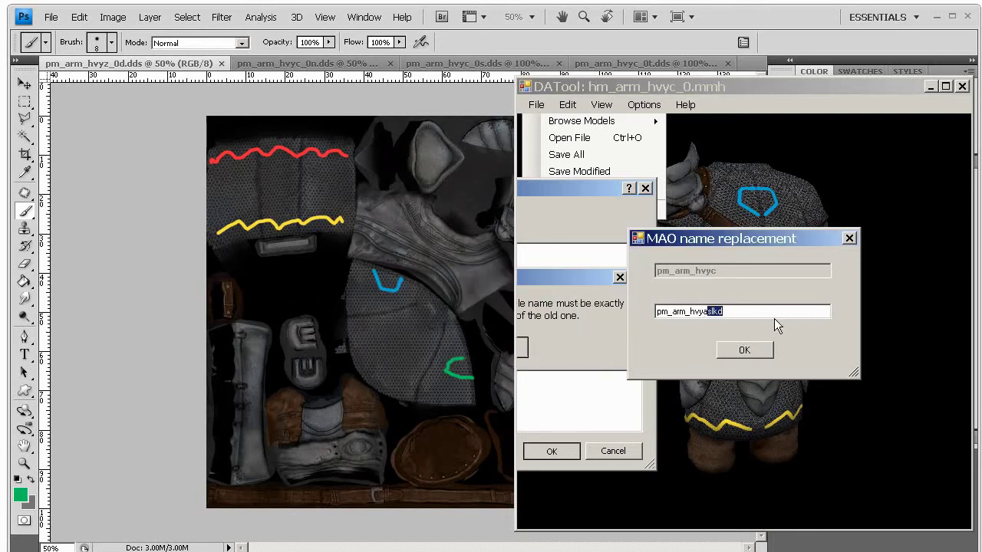
key("BackSpace")
type("c")
key("BackSpace")
type("z")
double_click(723, 314)
left_click(724, 314)
key("shift+Left")
key("shift+Left")
key("shift+Left")
key("shift+Left")
key("shift+Left")
key("shift+Left")
key("shift+Left")
key("shift+Left")
key("shift+Left")
key("shift+Left")
key("shift+Left")
key("ctrl+c")
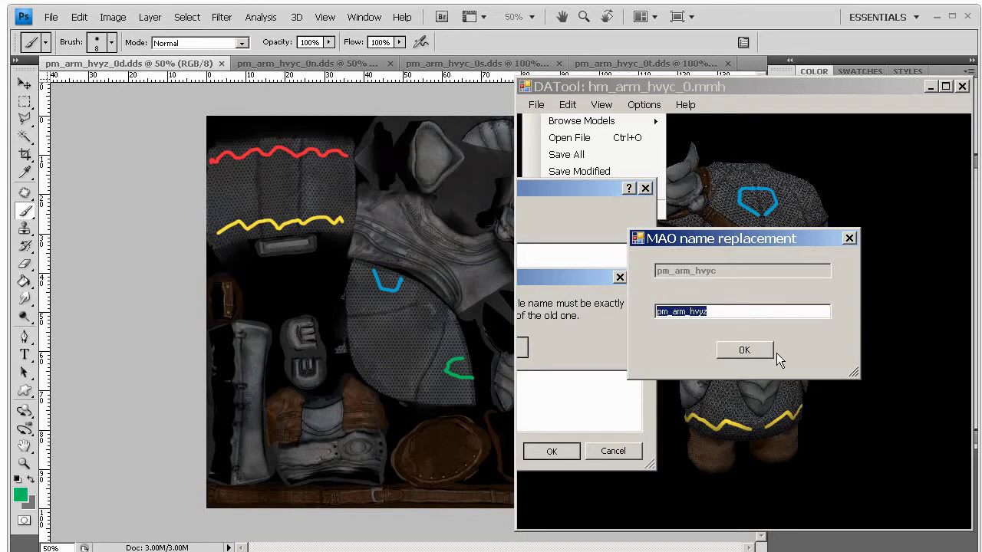
left_click(757, 356)
Name the mesh hm_arm_hvyz_0.mmh and acknowledge the 8 saved files.
key("ctrl+v")
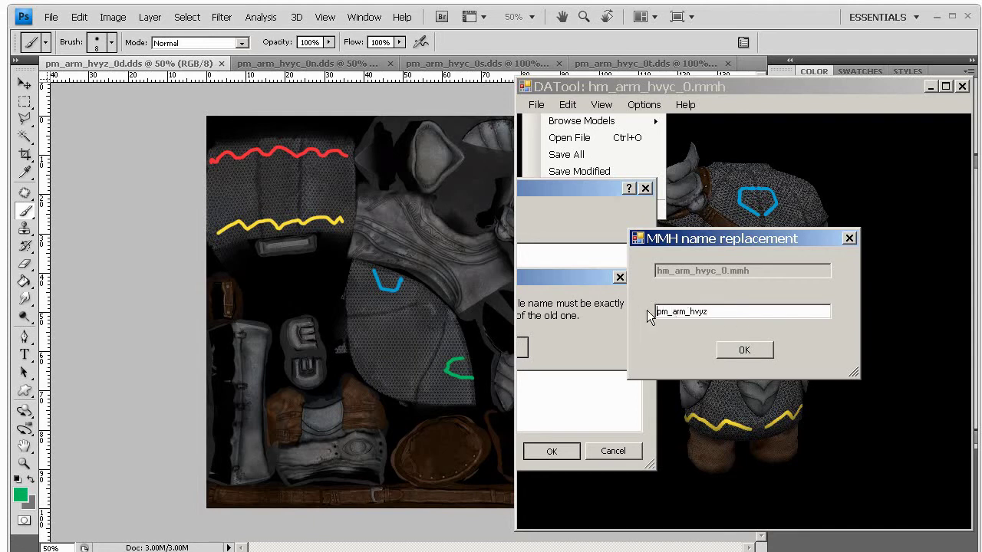
left_click(728, 309)
type("_0mmh")
left_click(751, 350)
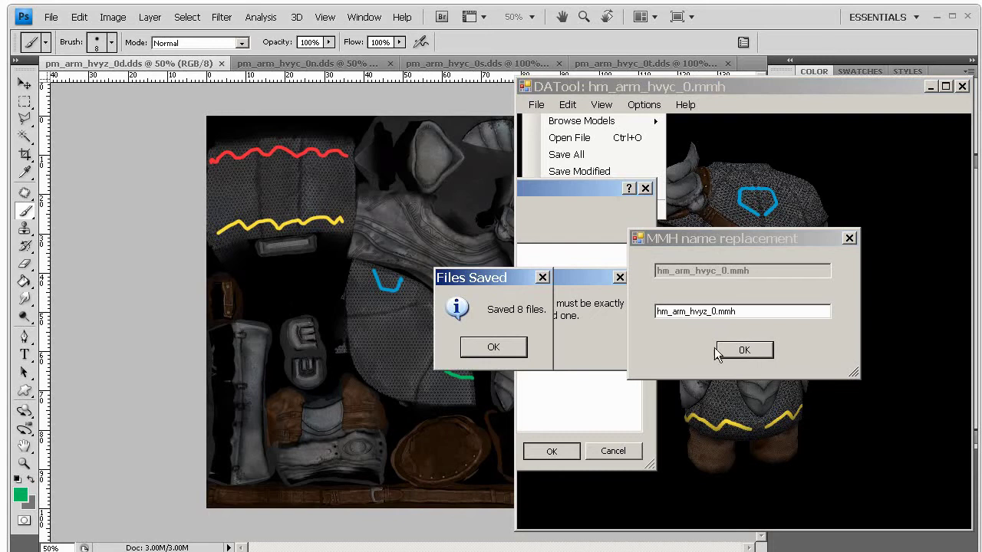
left_click(494, 347)
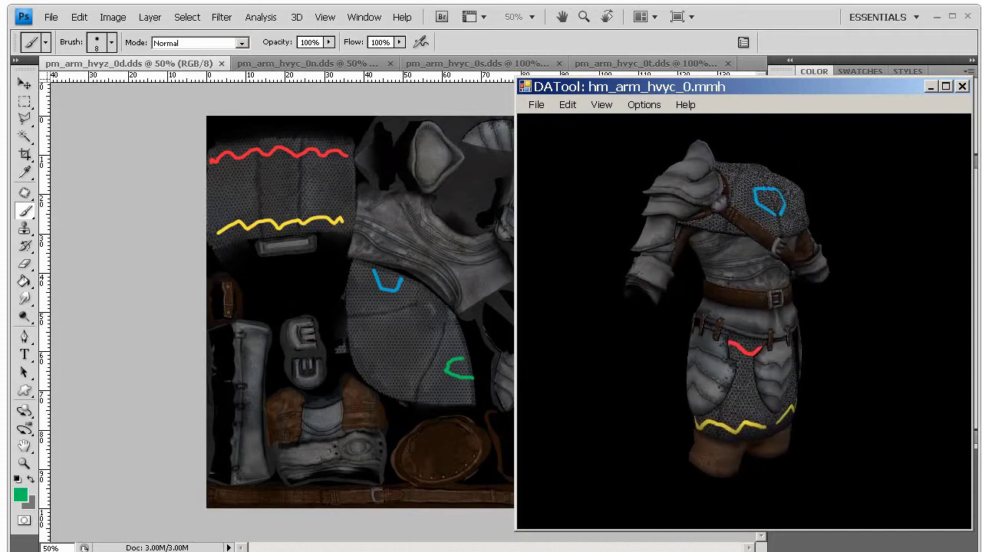
In Explorer, go up to the Desktop and open the armour changed folder.
key("alt+Tab")
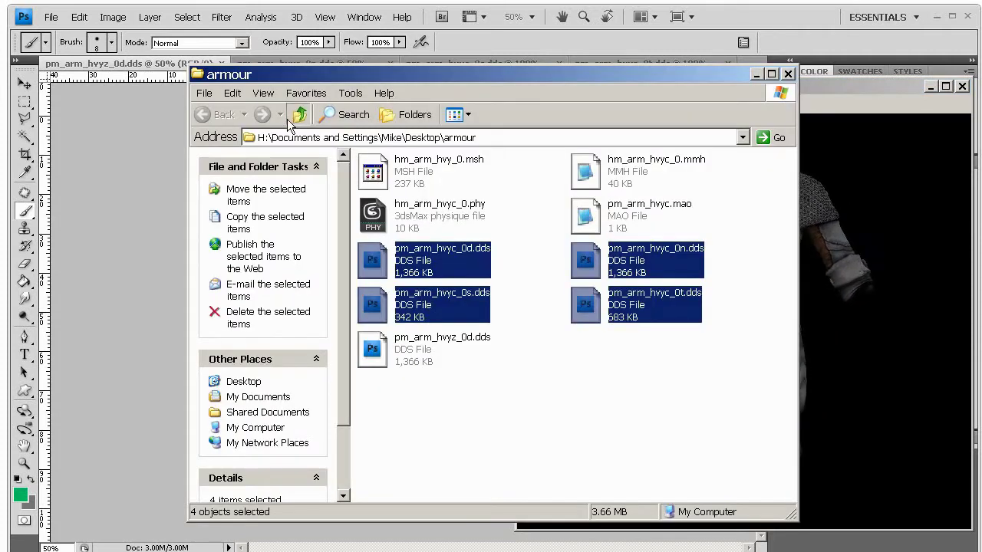
left_click(298, 114)
double_click(390, 251)
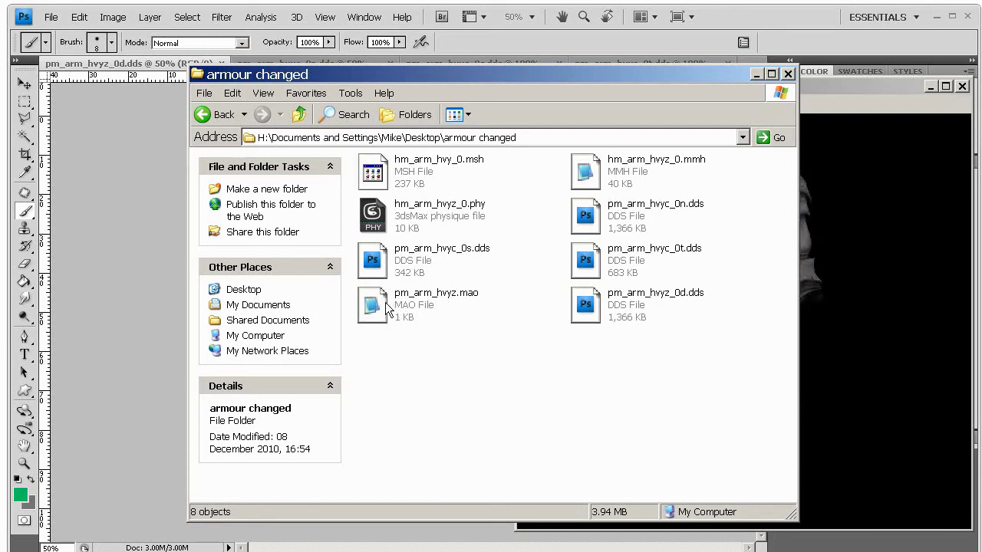
Open pm_arm_hvyz.mao in Notepad.
left_click(382, 300)
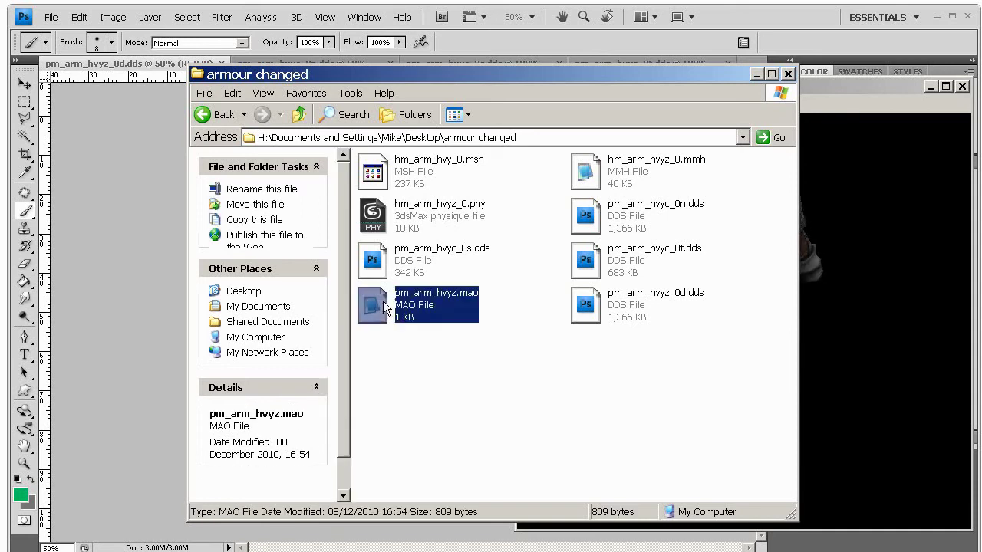
right_click(383, 300)
mouse_move(443, 388)
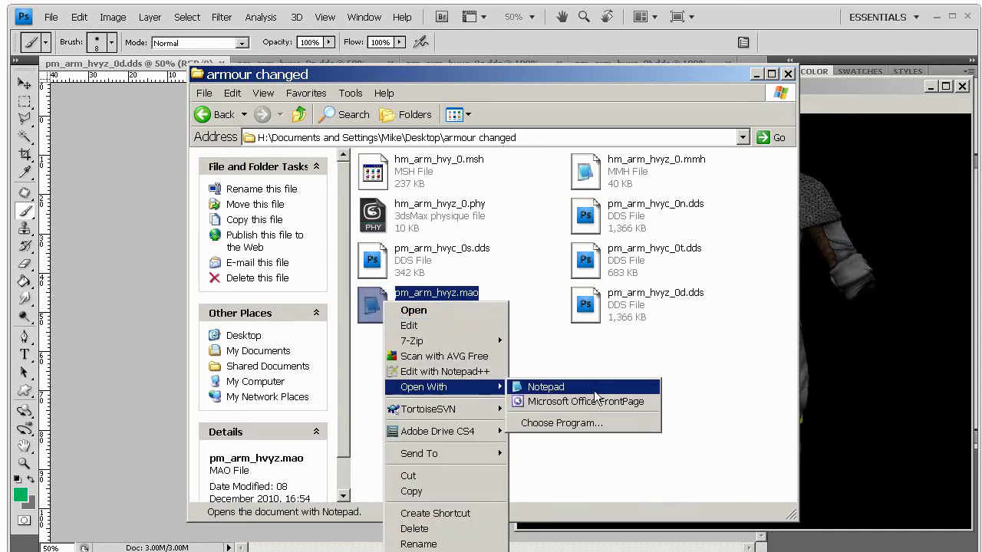
left_click(585, 387)
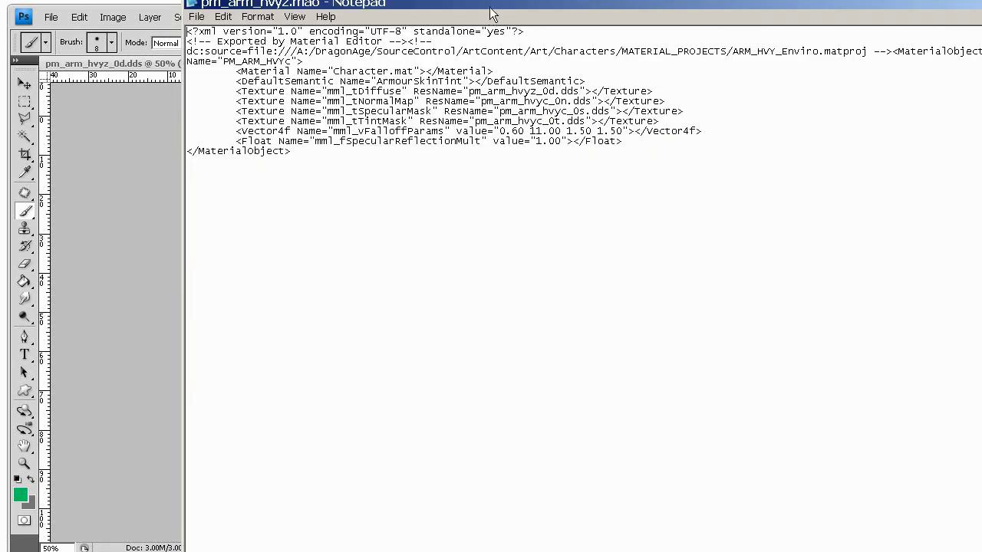
left_click_drag(493, 5, 431, 63)
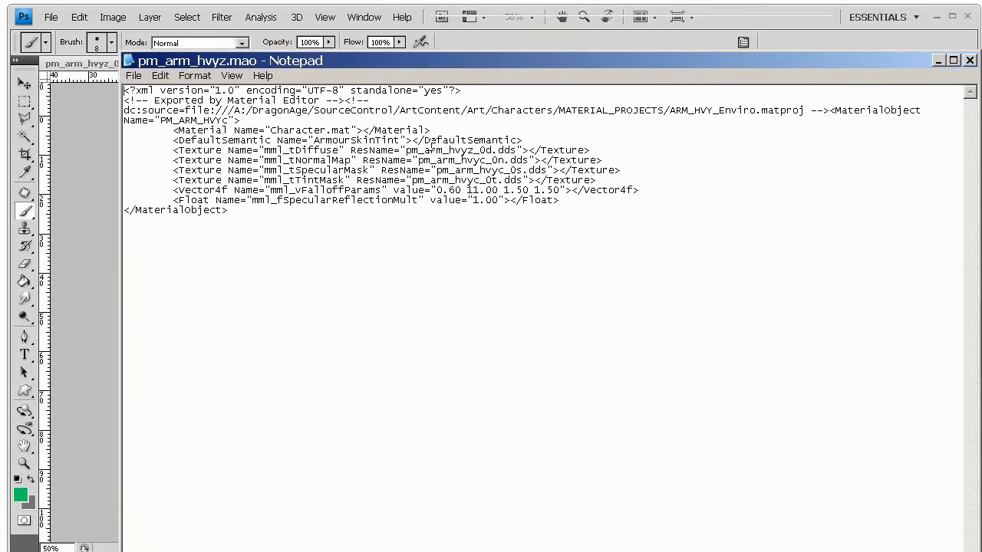
Inspect the diffuse and normal map texture references, including pm_arm_hvyc_0n.dds.
left_click_drag(350, 150, 590, 151)
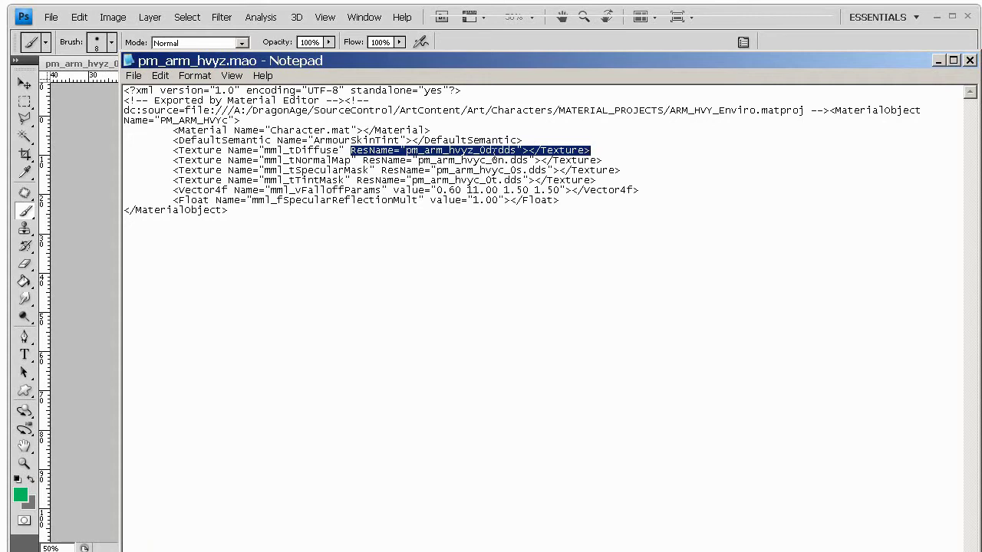
left_click_drag(362, 160, 603, 161)
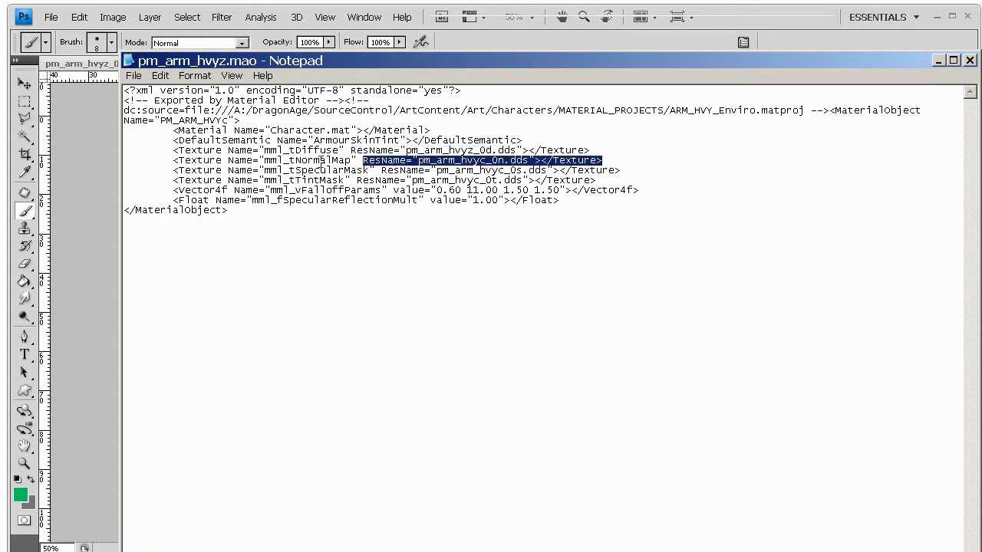
left_click_drag(362, 160, 227, 161)
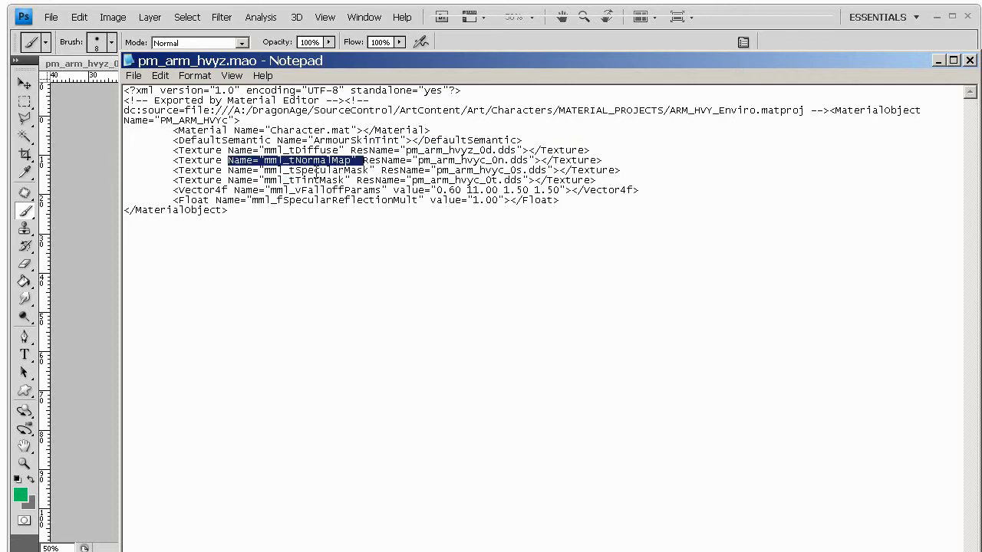
left_click_drag(362, 160, 603, 160)
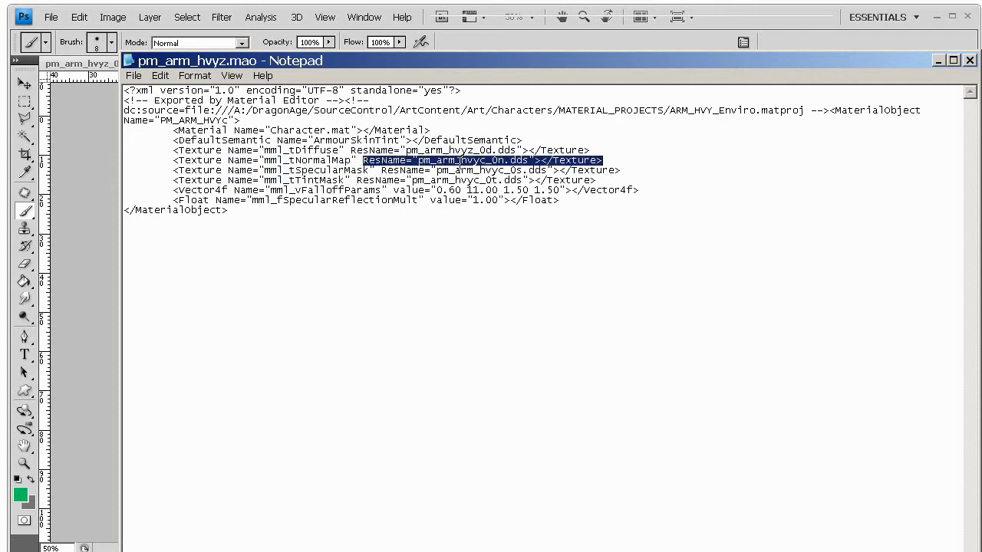
left_click_drag(528, 161, 419, 161)
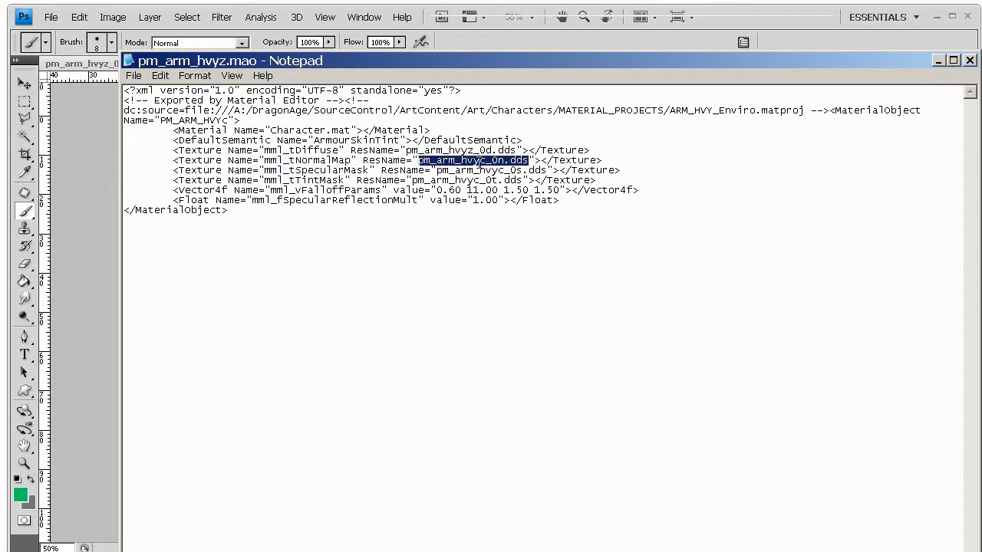
left_click(483, 166)
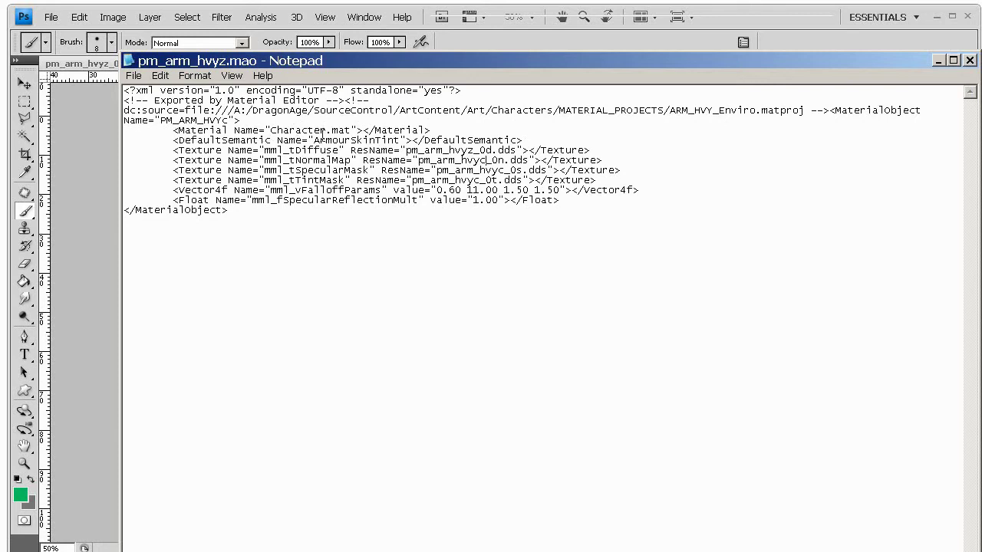
Append the author's name suffix to the material name PM_ARM_HVYC in the XML.
double_click(191, 111)
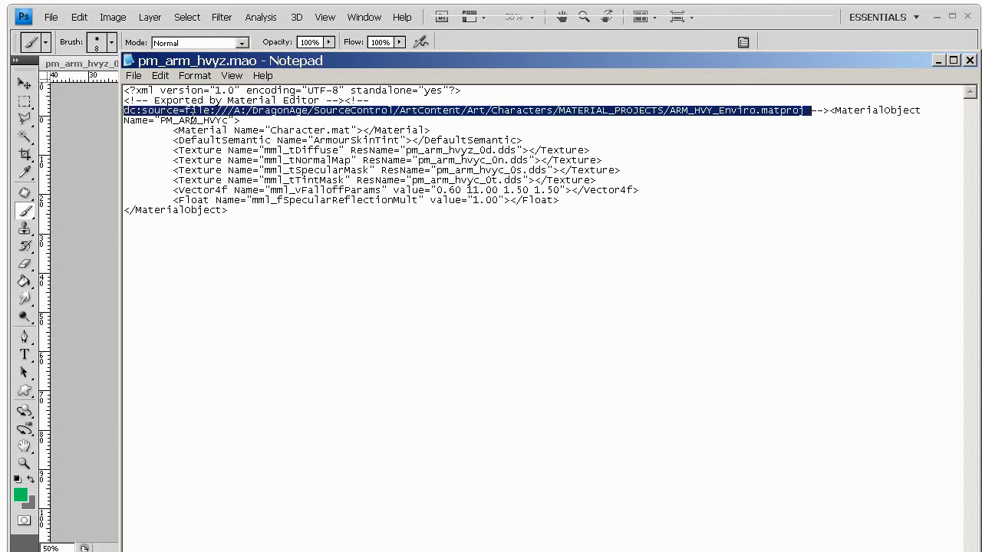
left_click_drag(178, 120, 235, 124)
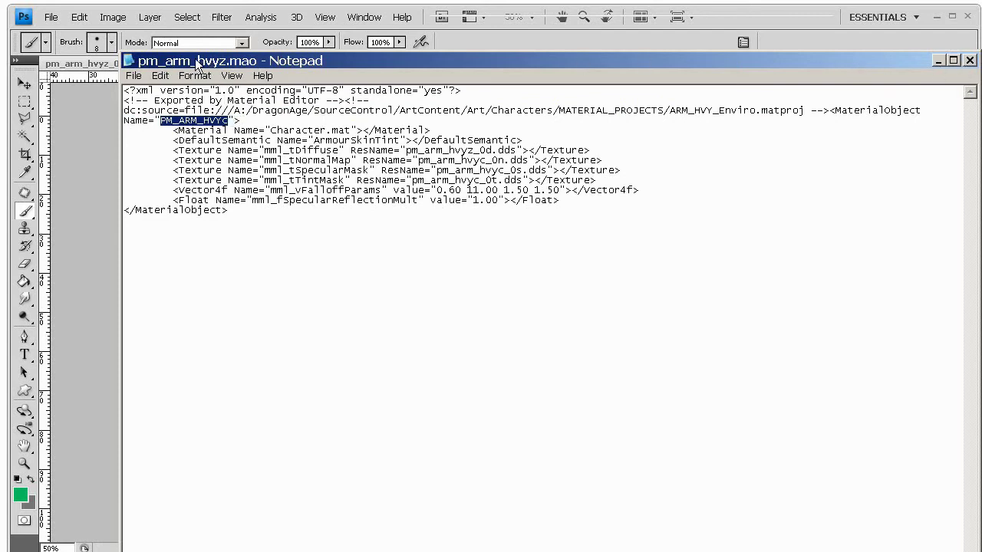
left_click(214, 124)
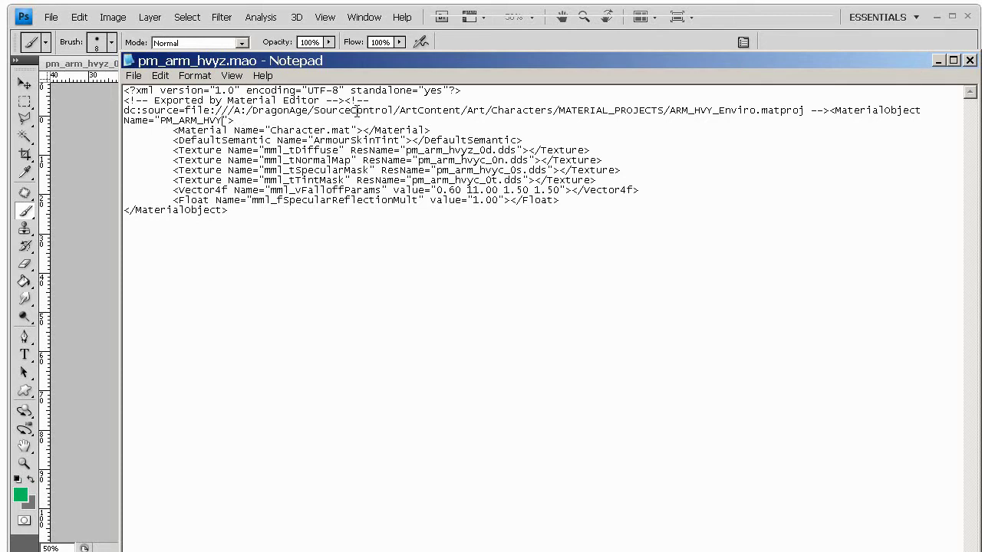
type("Z")
type("_MIKE")
Save as a new .mao, replacing the z in pm_arm_hvyz with the author's name suffix.
left_click(134, 76)
left_click(150, 136)
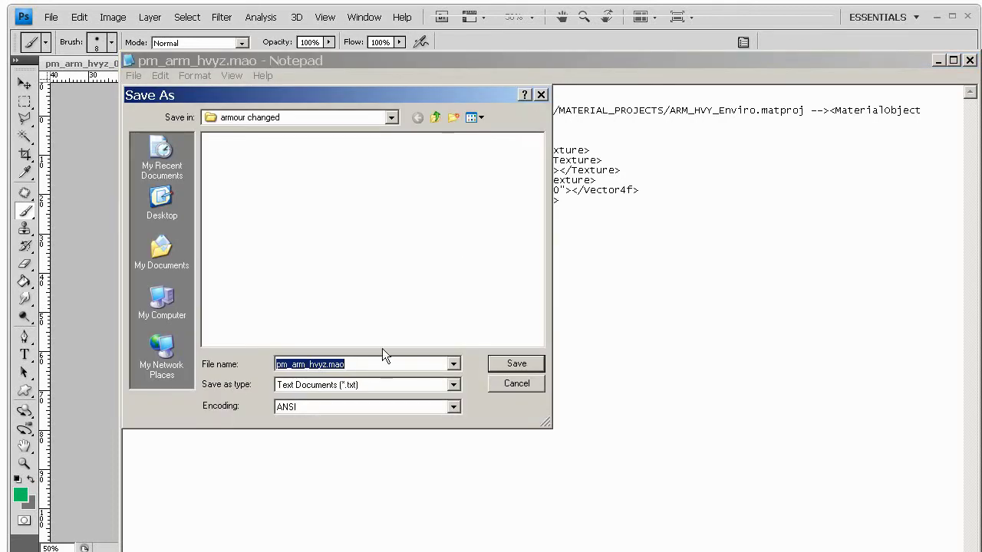
left_click(333, 364)
key("BackSpace")
type("_mik")
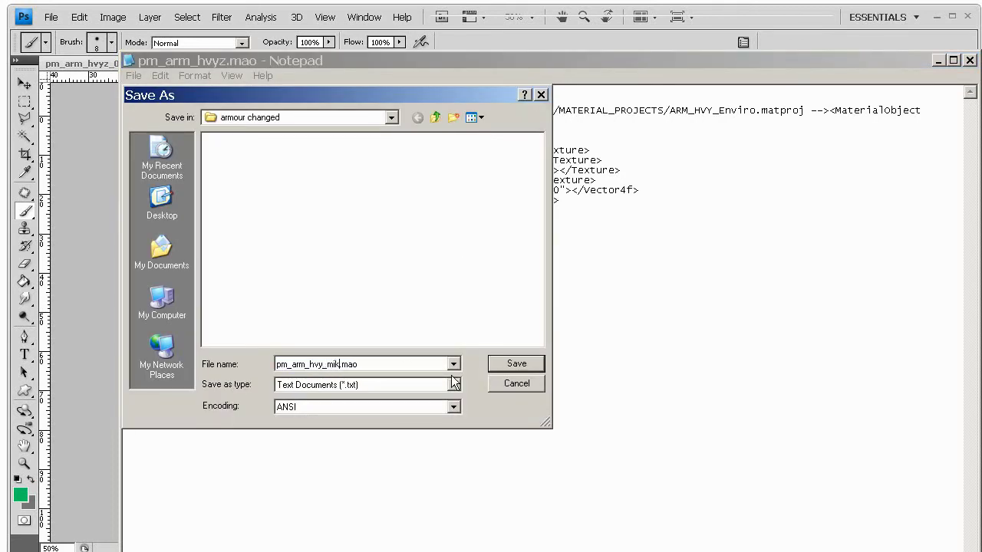
type("e")
left_click(516, 364)
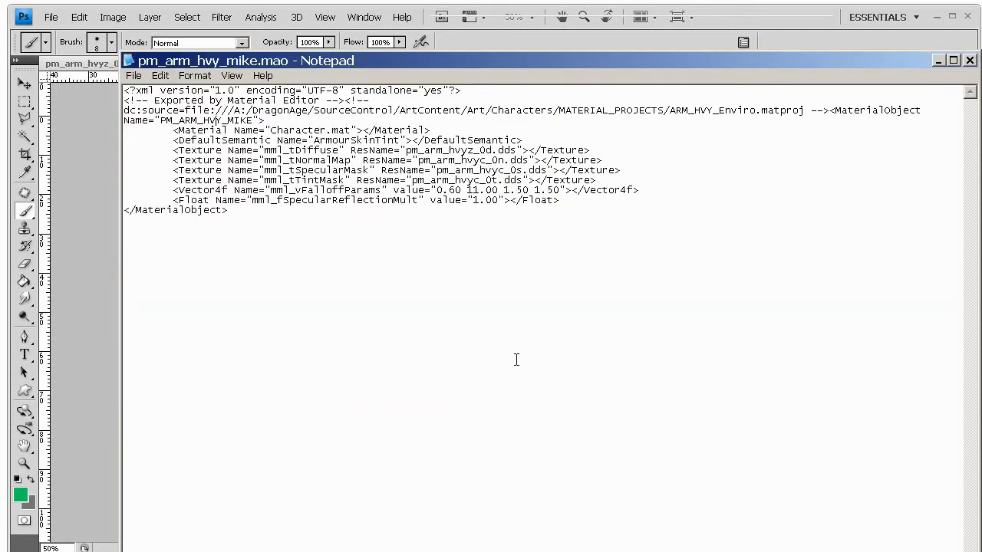
Rename hm_arm_hvyz_0.mmh, replacing the z with the author's name suffix.
left_click(939, 60)
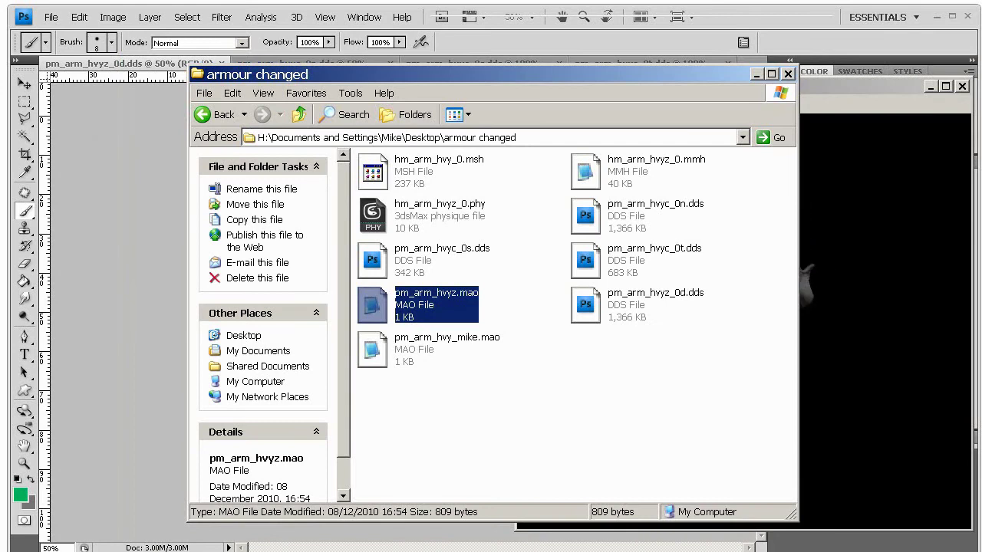
left_click(610, 170)
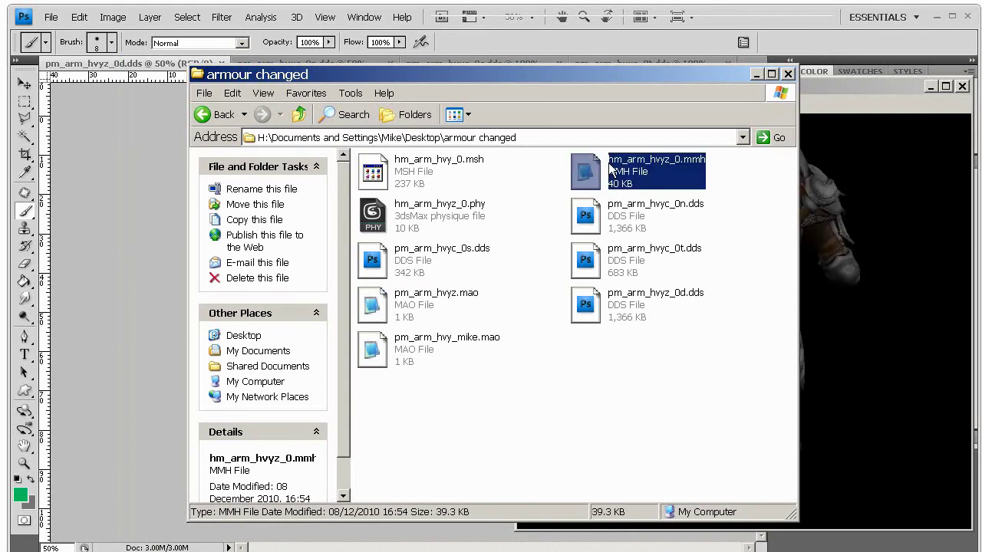
left_click(429, 297)
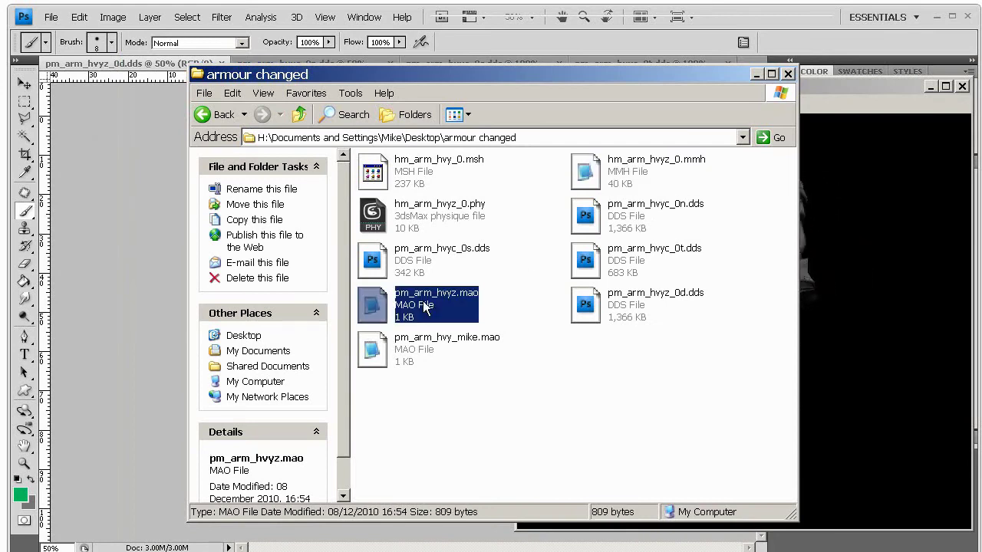
left_click(636, 178)
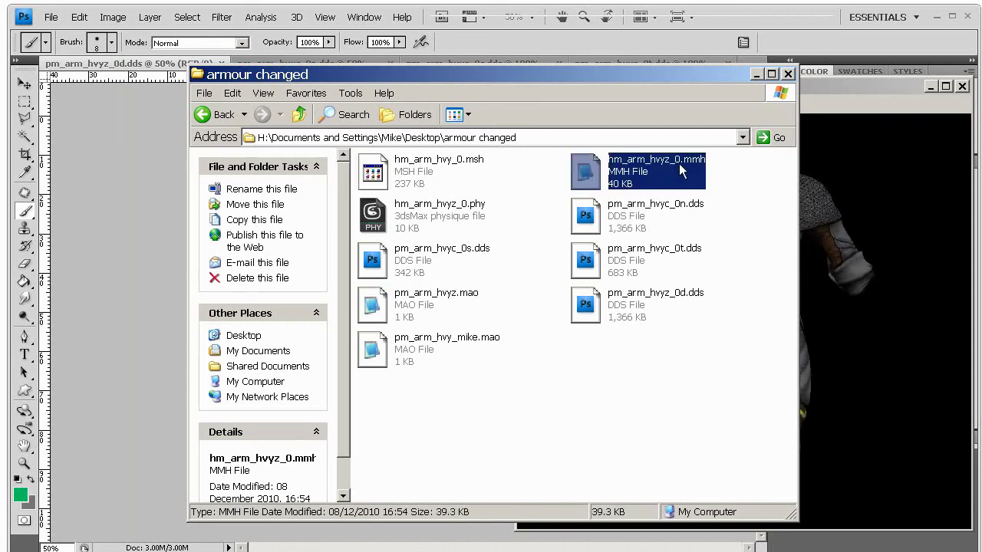
left_click(680, 171)
key("Right")
key("Left")
key("Left")
key("Left")
key("Left")
key("Left")
key("Left")
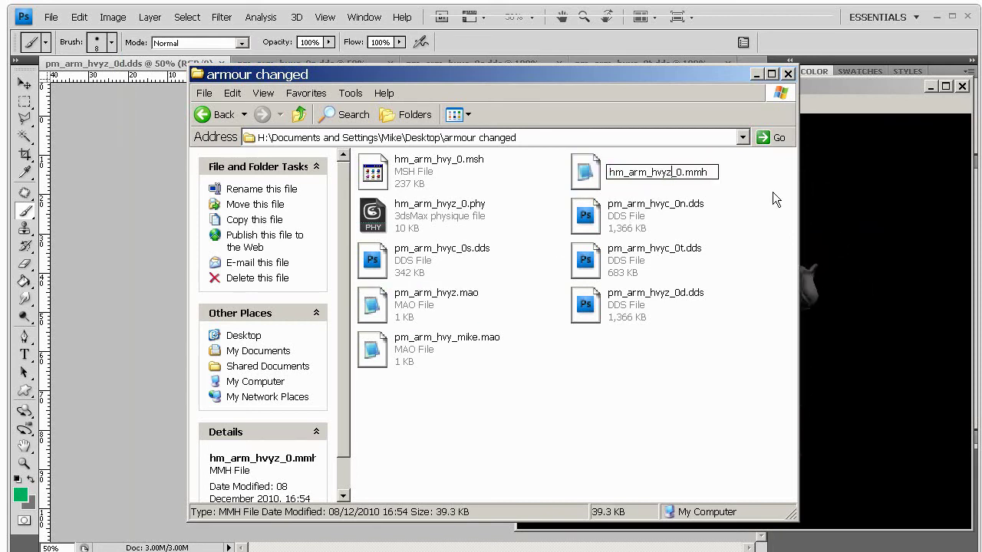
key("BackSpace")
type("_mike")
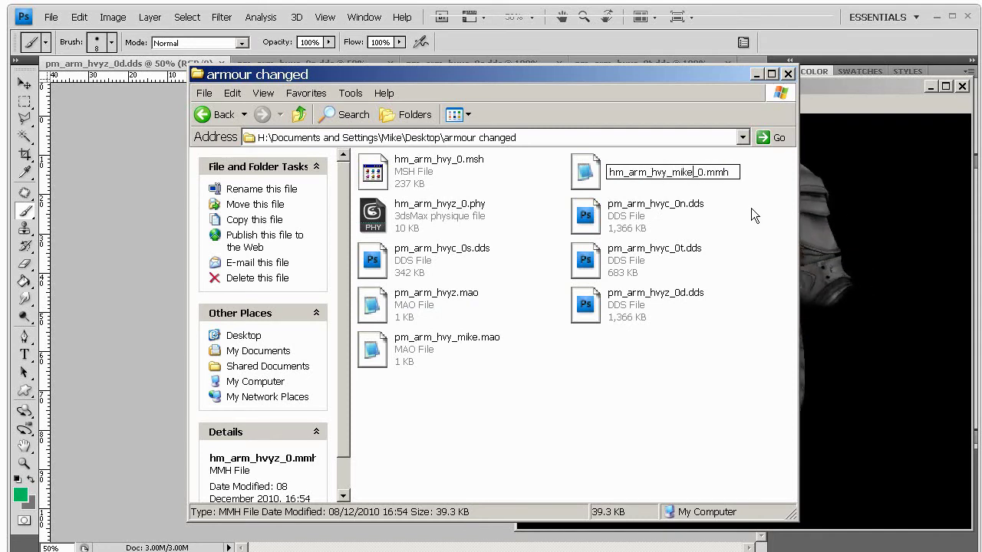
left_click(464, 304)
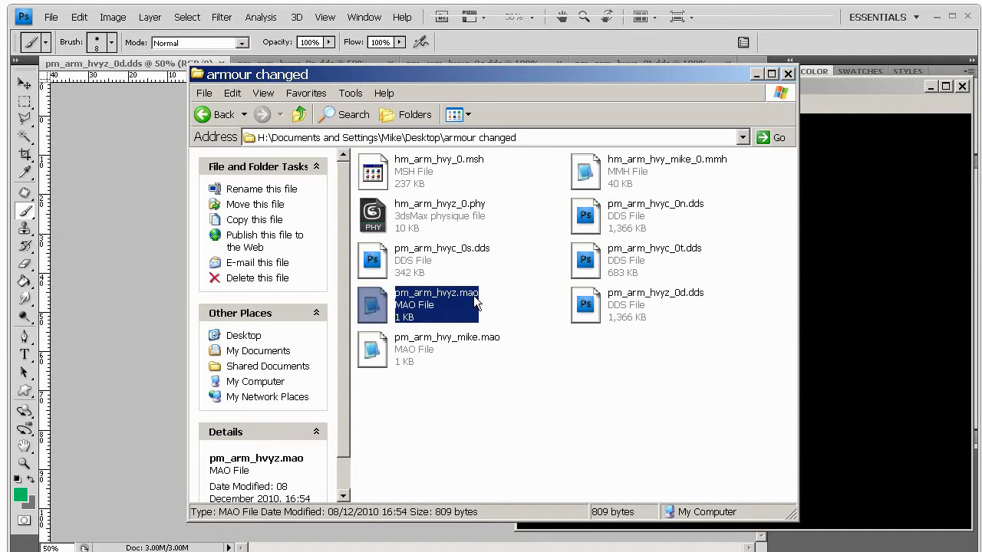
Delete the old pm_arm_hvyz.mao to the Recycle Bin.
left_click(519, 304)
left_click(475, 305)
key("Delete")
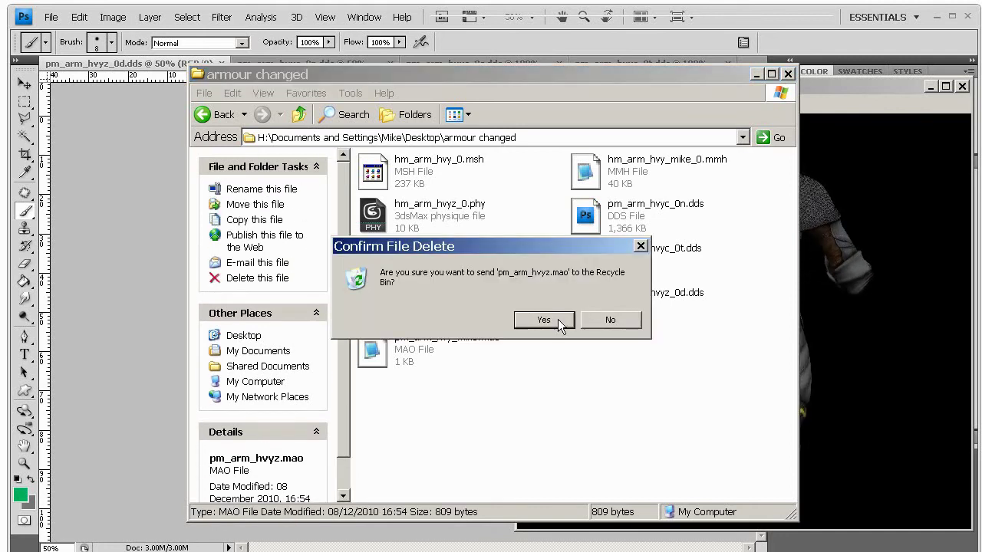
left_click(561, 321)
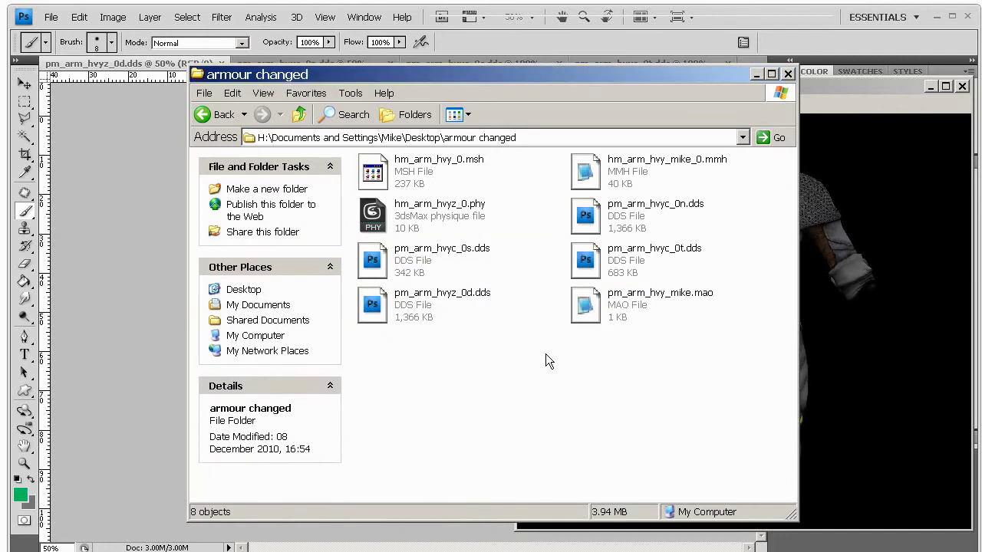
Open the renamed mesh file in the toolset for editing, closing its binary data window.
right_click(612, 169)
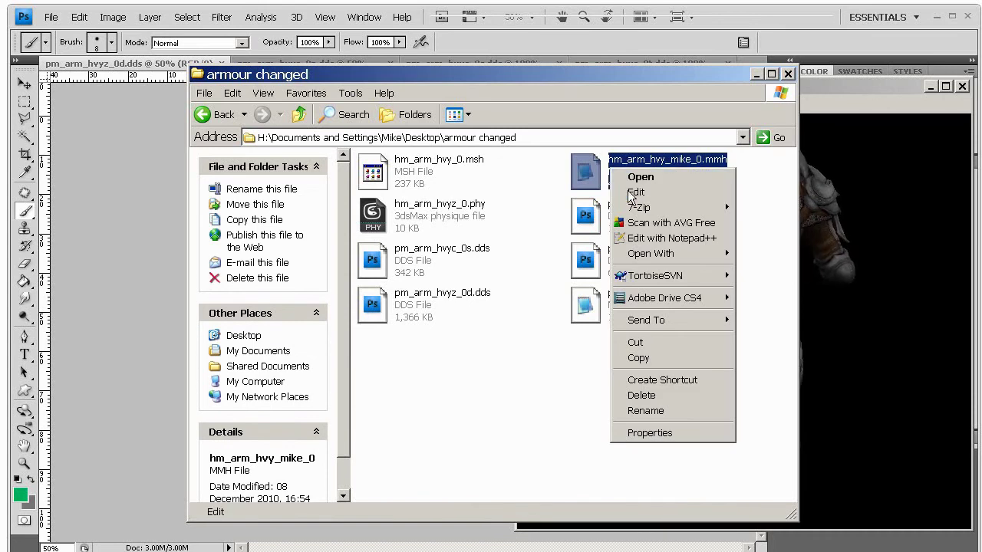
left_click(635, 192)
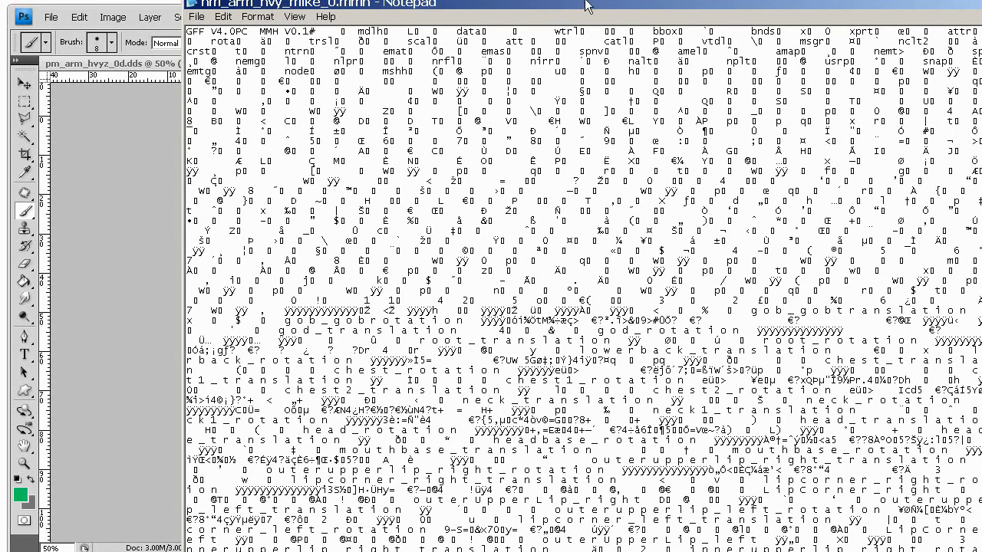
key("alt+F4")
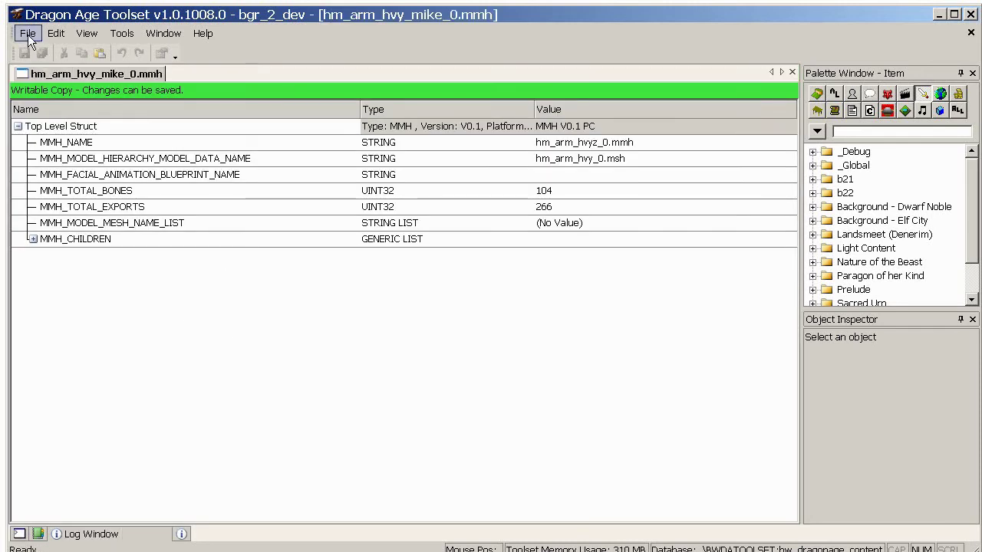
left_click(28, 35)
left_click(320, 37)
Expand every branch of the MMH hierarchy tree and scroll to the ArmorM1 mesh.
right_click(153, 124)
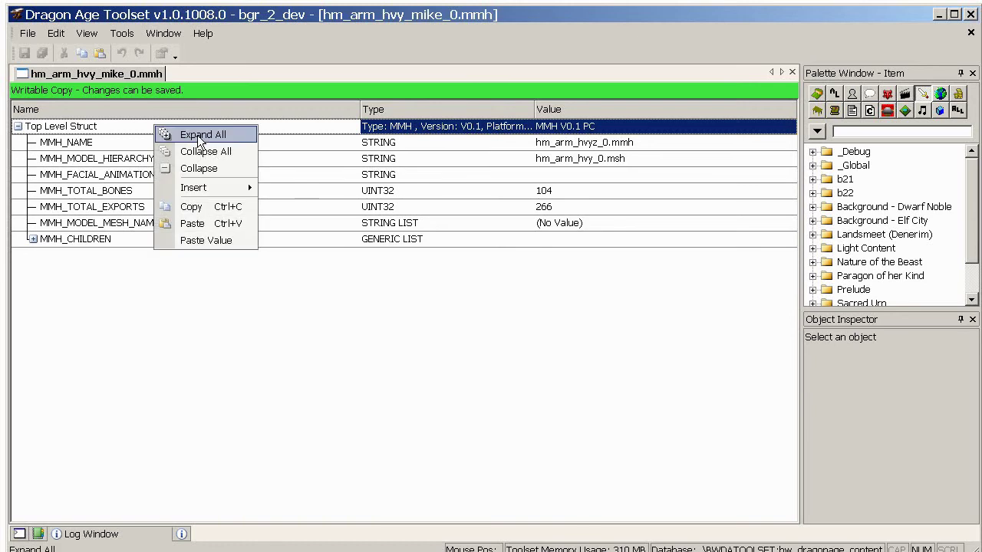
left_click(197, 135)
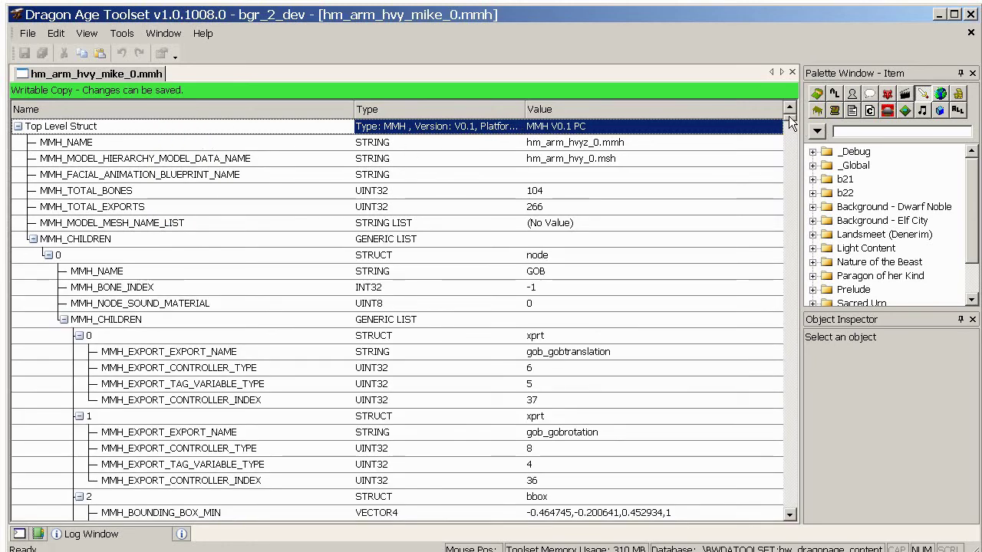
left_click_drag(788, 116, 791, 253)
left_click(587, 401)
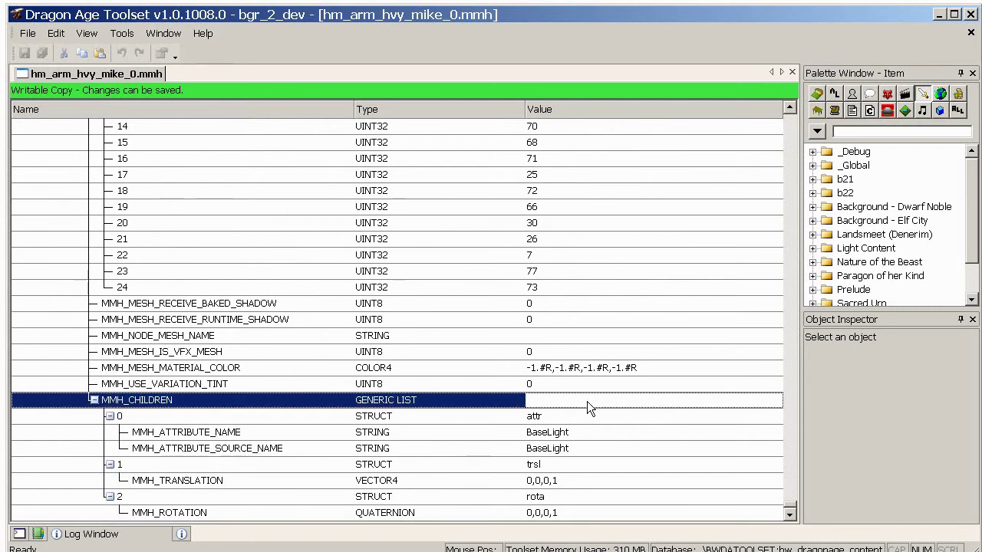
scroll(587, 401, "up", 10)
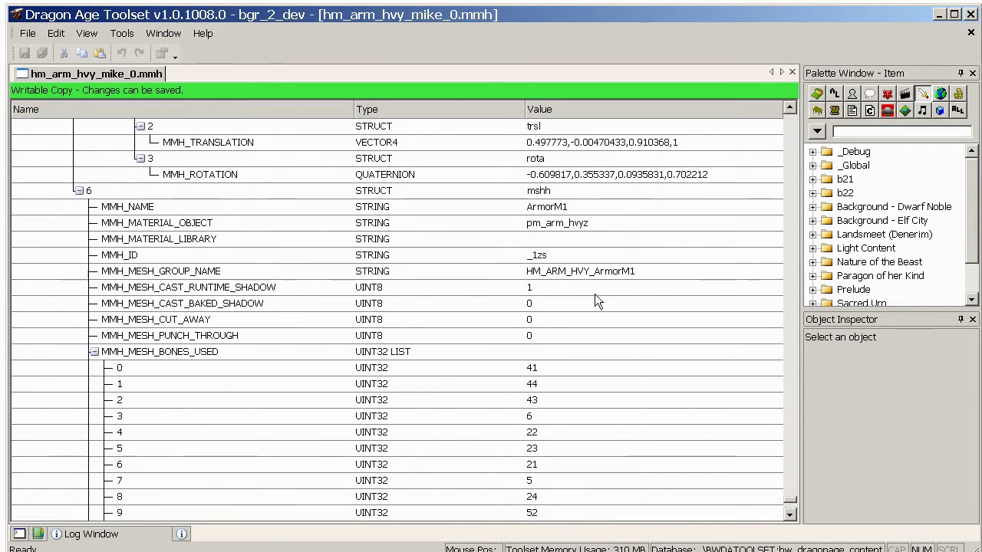
Change the ArmorM1 mesh's MMH_MATERIAL_OBJECT from pm_arm_hvyz to pm_arm_hvy_mike.
left_click(600, 268)
left_click(570, 206)
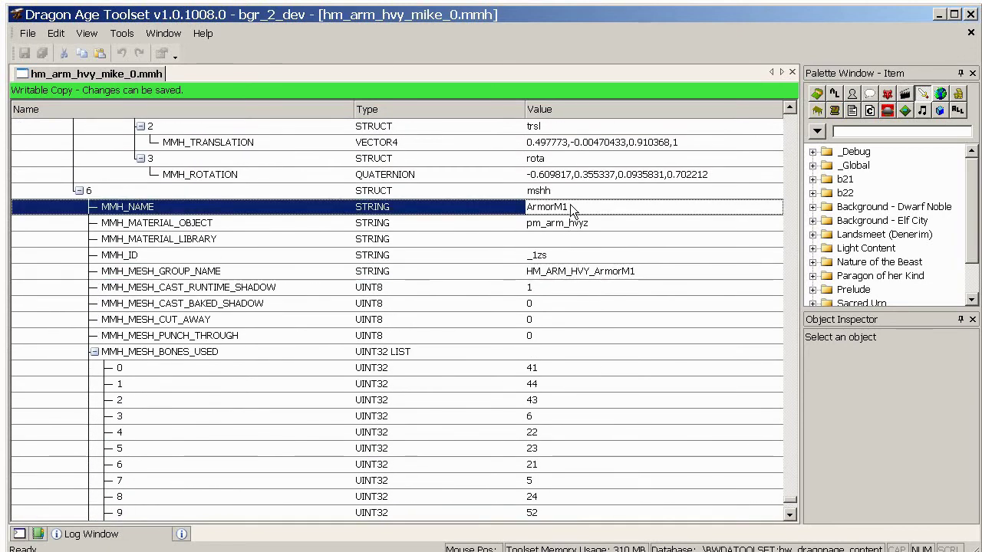
left_click(599, 221)
left_click(601, 221)
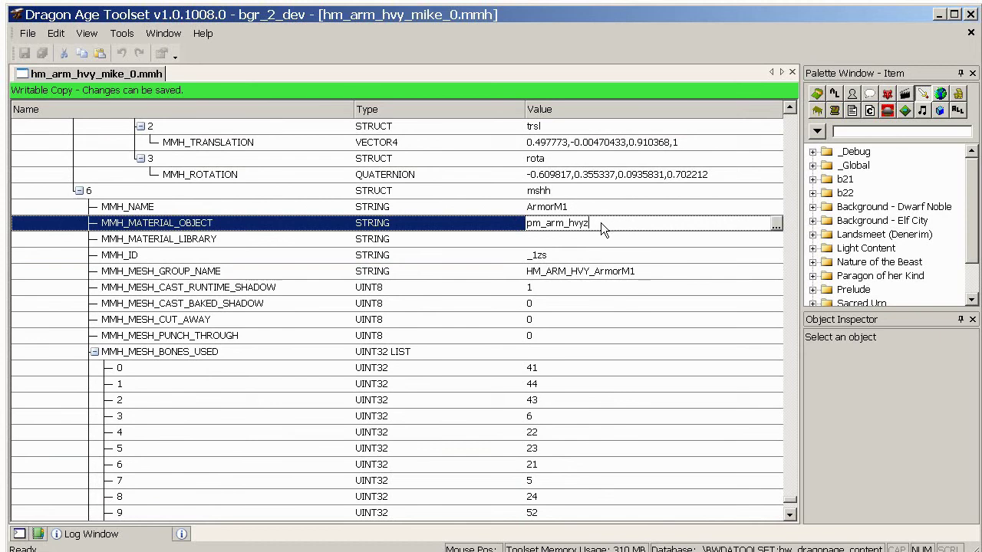
key("BackSpace")
type("_mike")
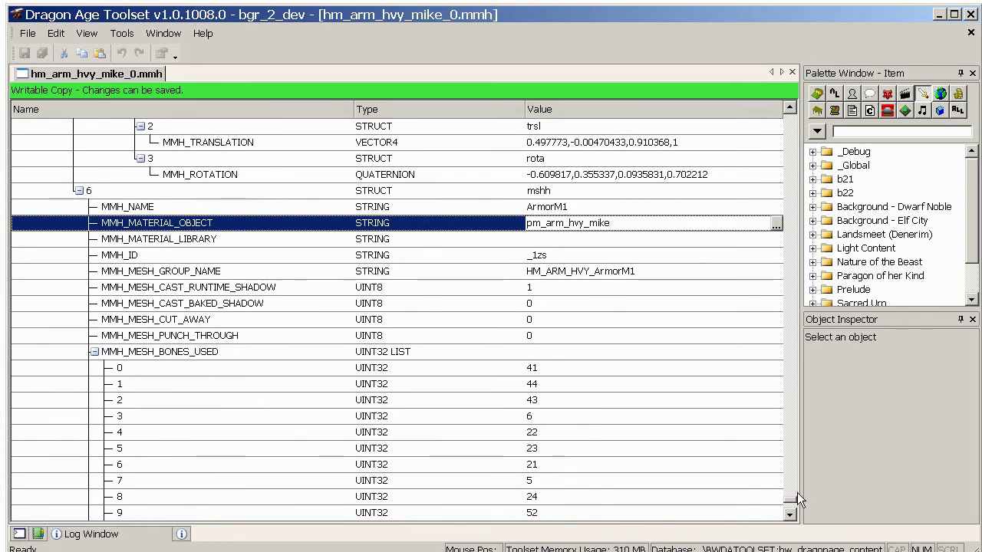
left_click_drag(786, 500, 779, 116)
Rename the top-level MMH_NAME from hm_arm_hvyz_0.mmh to hm_arm_hvy_mike_0.mmh.
left_click(586, 146)
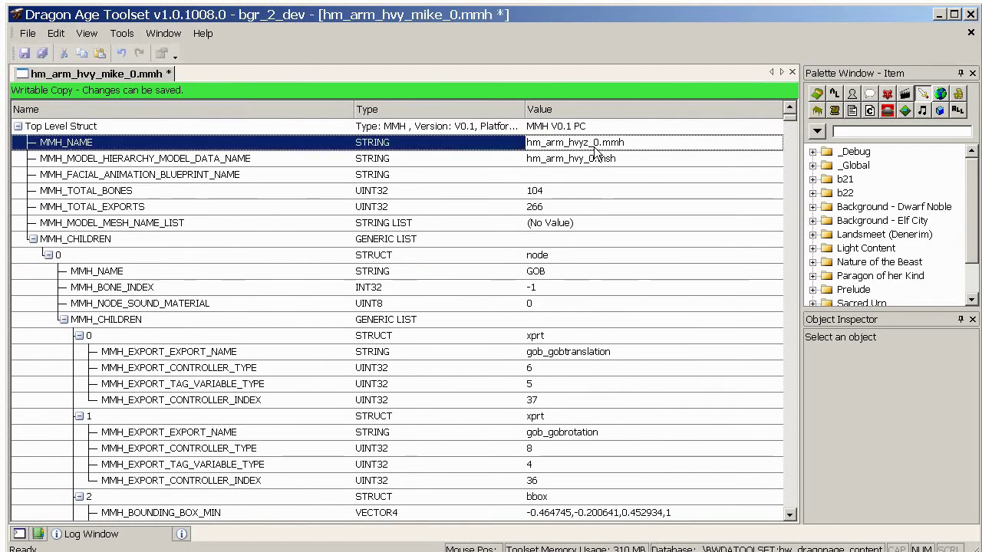
left_click(592, 146)
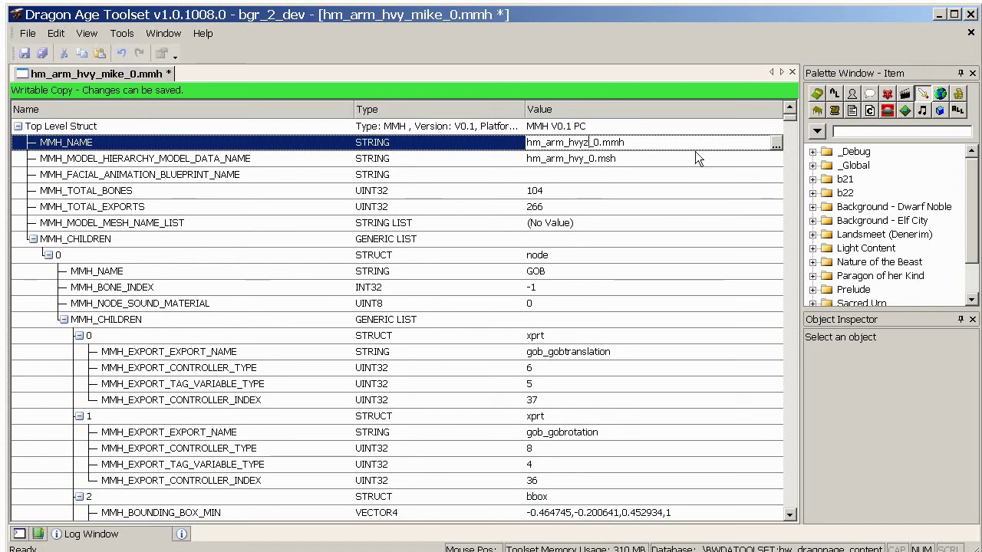
key("BackSpace")
type("_mike")
left_click(684, 175)
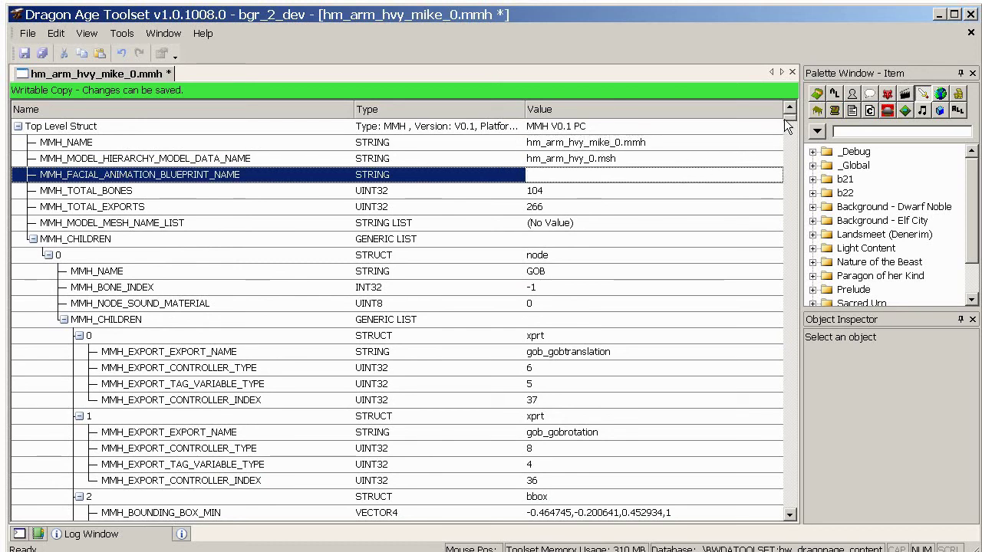
Look through the expanded hierarchy, then save hm_arm_hvy_mike_0.mmh.
scroll(788, 127, "down", 3)
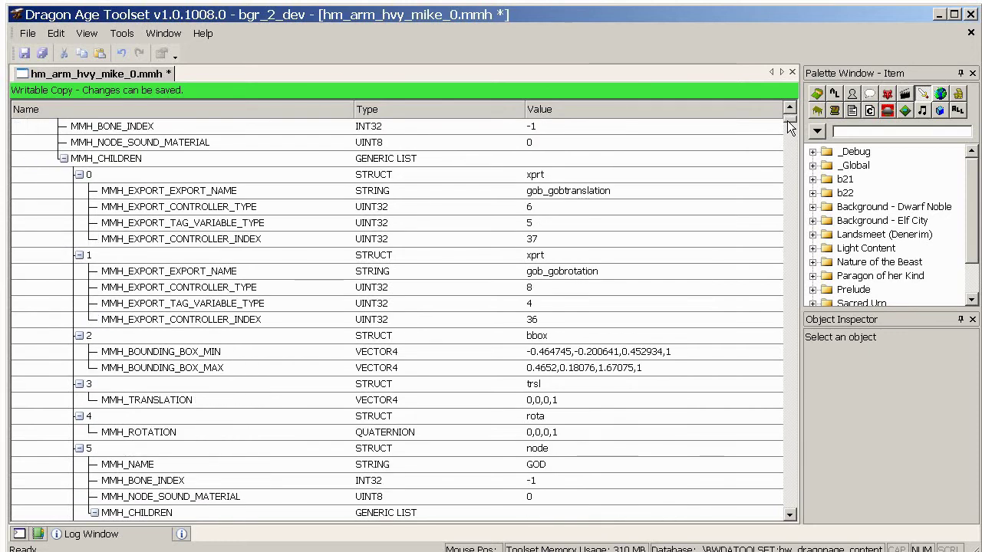
scroll(703, 226, "down", 10)
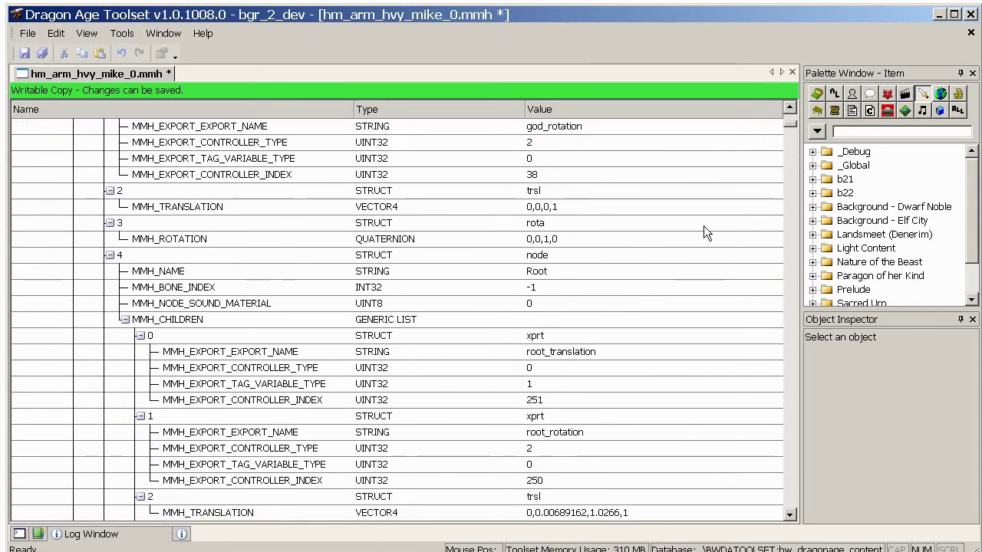
scroll(704, 225, "down", 16)
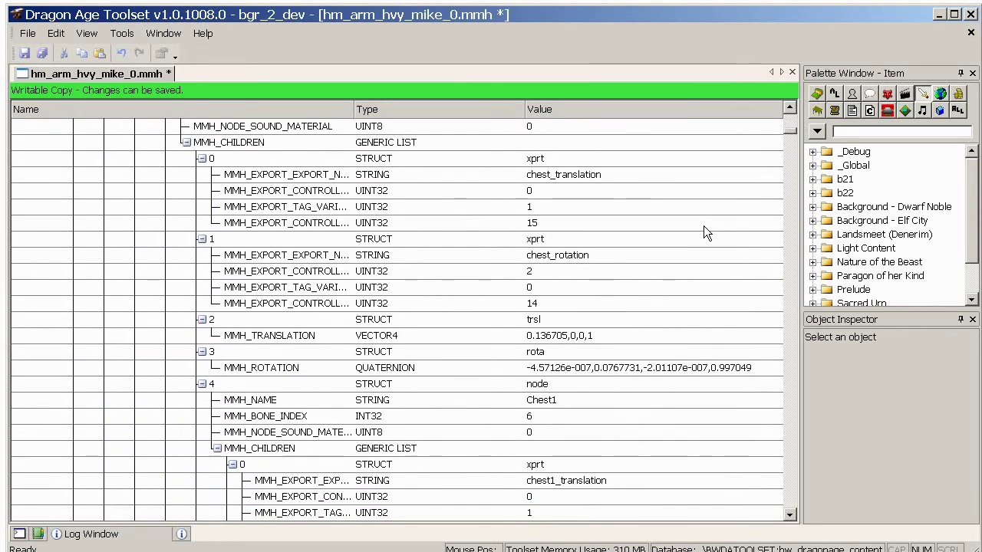
scroll(703, 226, "down", 18)
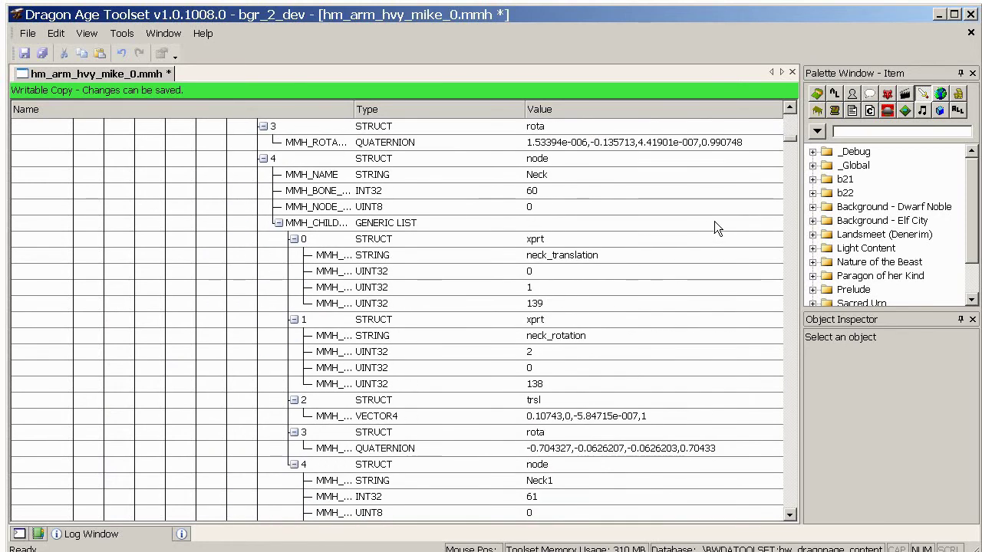
left_click_drag(790, 140, 846, 509)
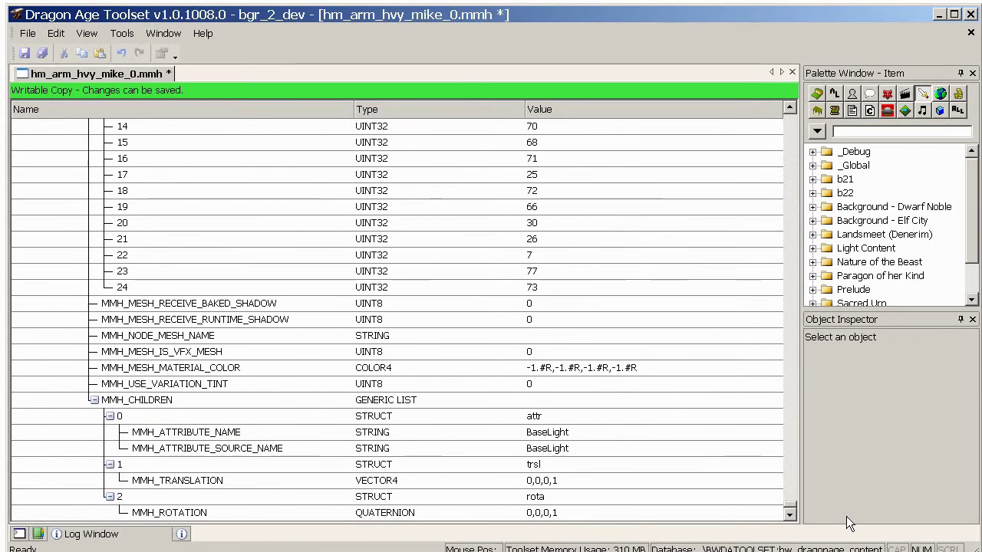
left_click(23, 53)
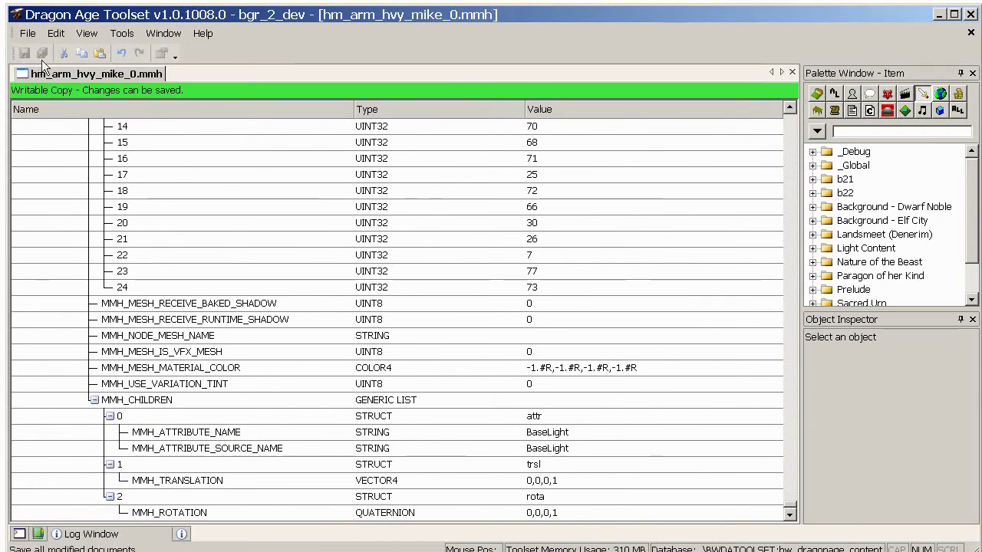
Close the edited MMH document and inspect hm_arm_hvy_mike_0.mmh and pm_arm_hvyz_0d.dds in the armour changed folder.
right_click(146, 73)
left_click(168, 94)
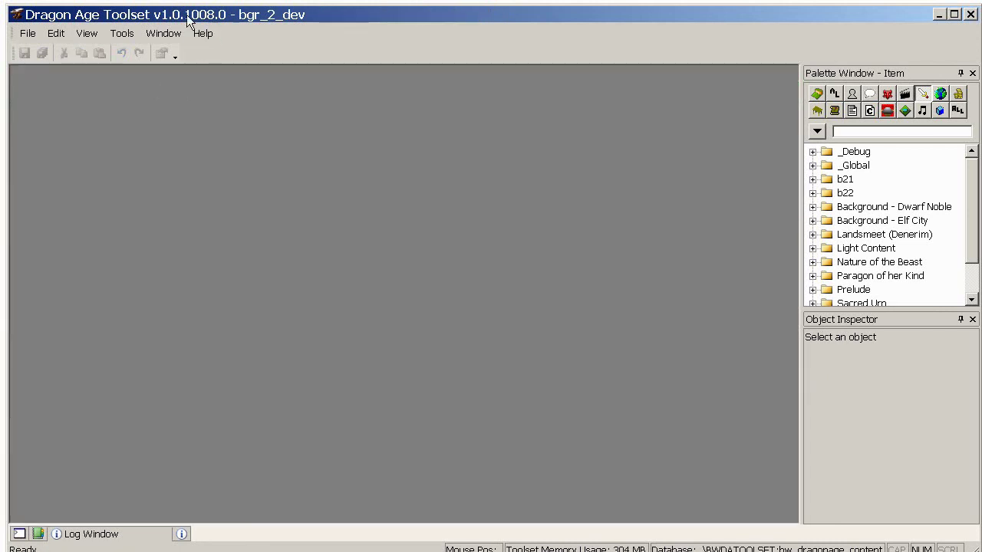
key("alt+Tab")
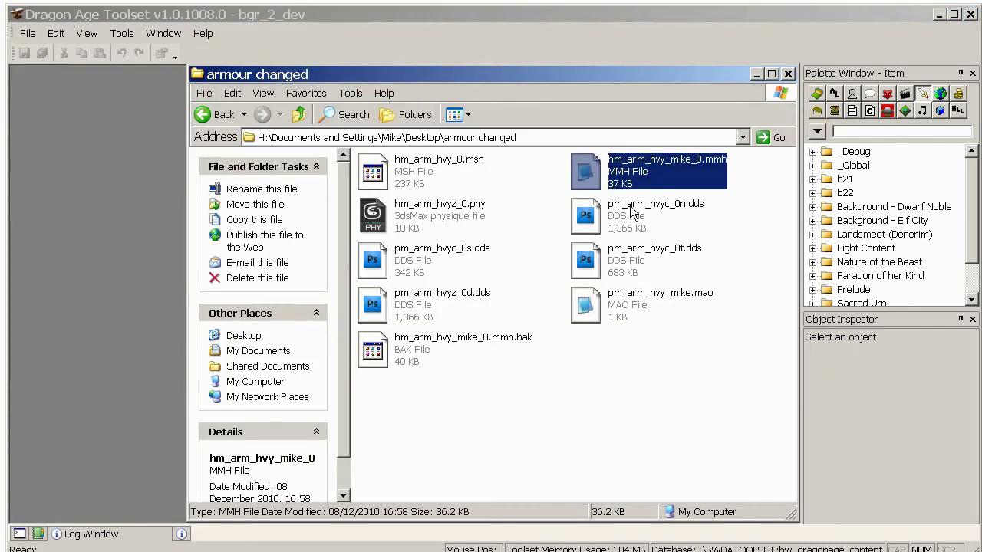
left_click(661, 182)
key("Return")
left_click(727, 211)
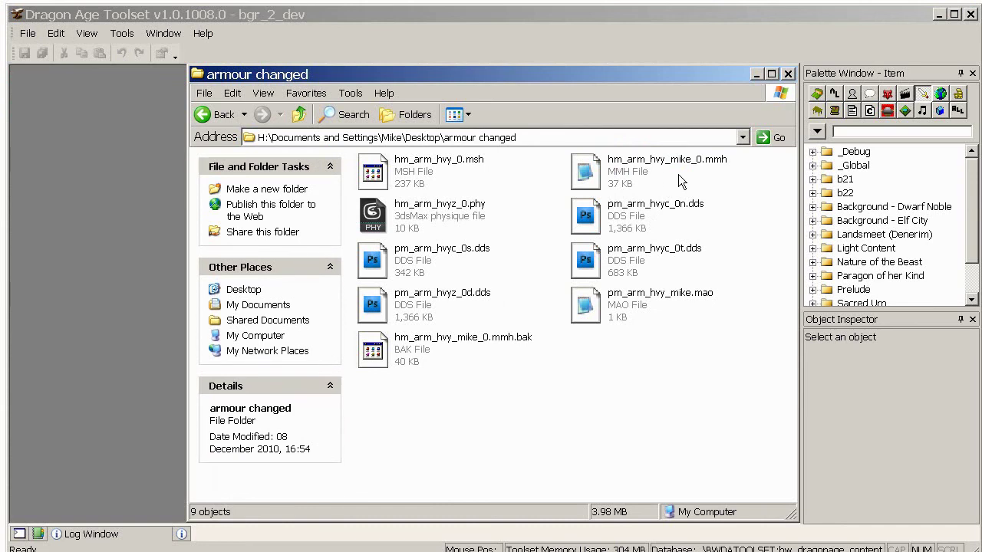
left_click(460, 313)
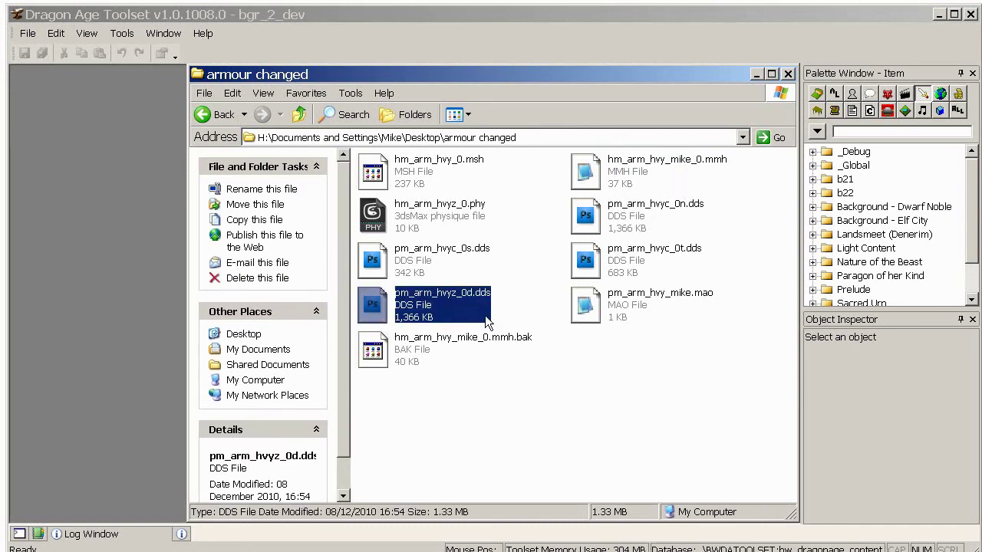
left_click(586, 391)
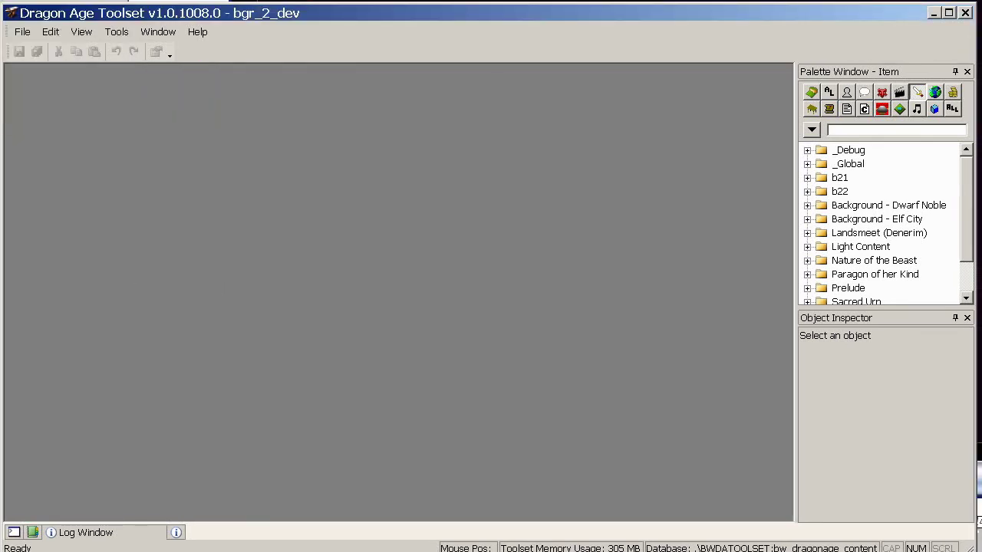
Delete pm_arm_hvyc_0d.dds, hm_arm_hvy_0.msh and hm_arm_hvyc_0.phy from the armour folder.
key("alt+Tab")
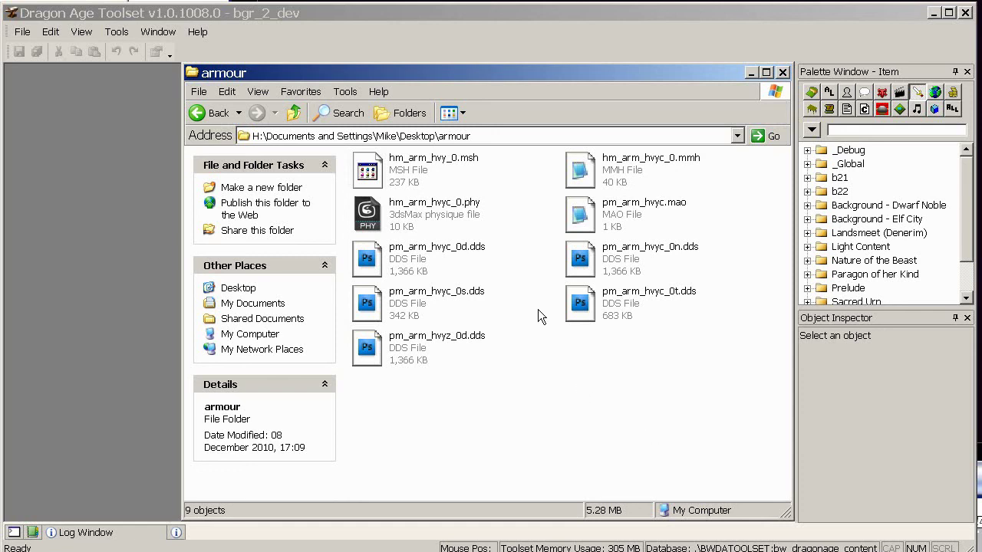
left_click(434, 256)
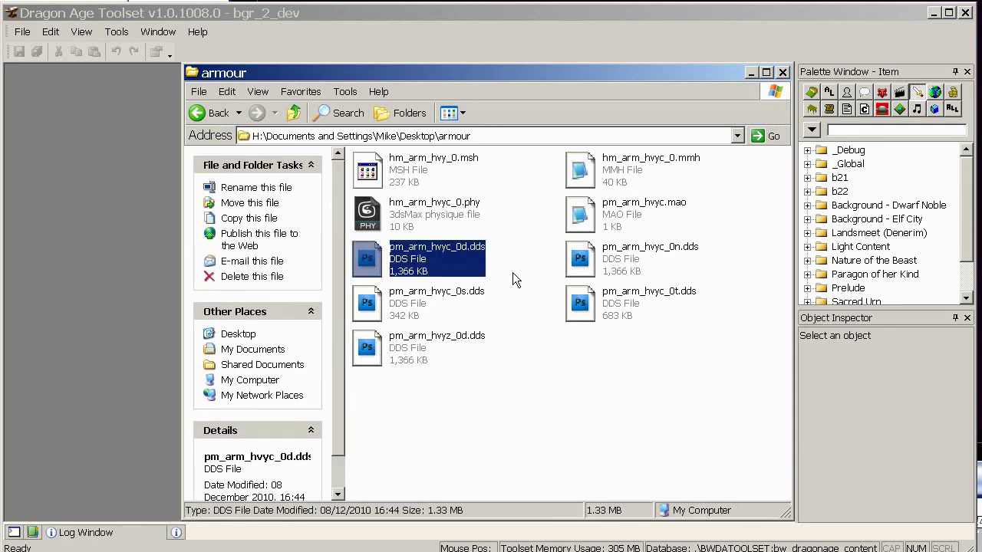
key("Delete")
left_click(540, 324)
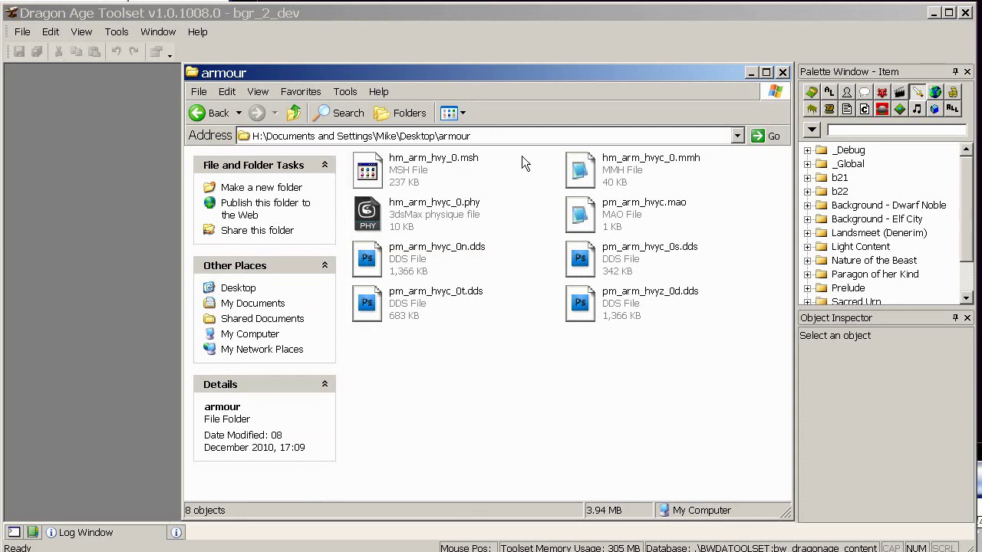
left_click_drag(522, 159, 482, 218)
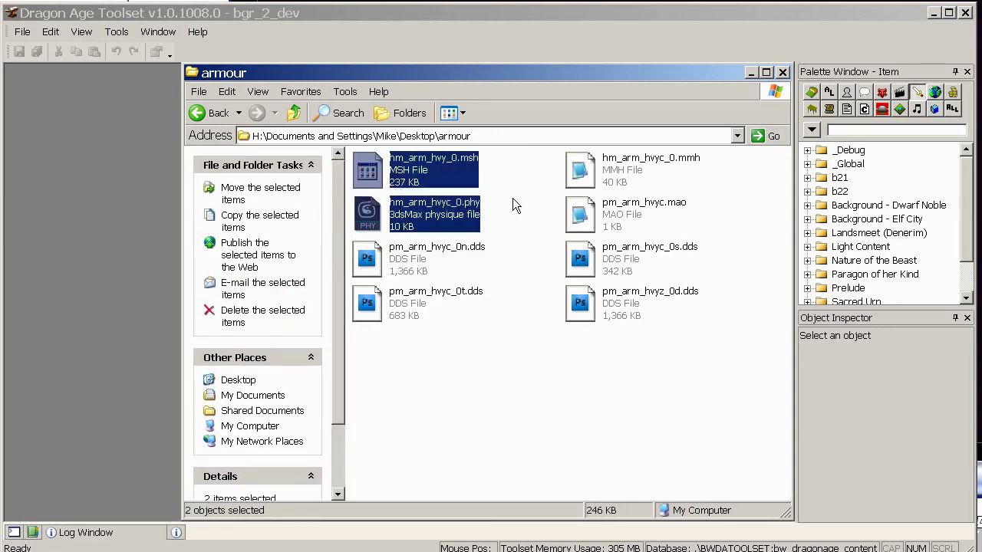
key("Delete")
left_click(540, 330)
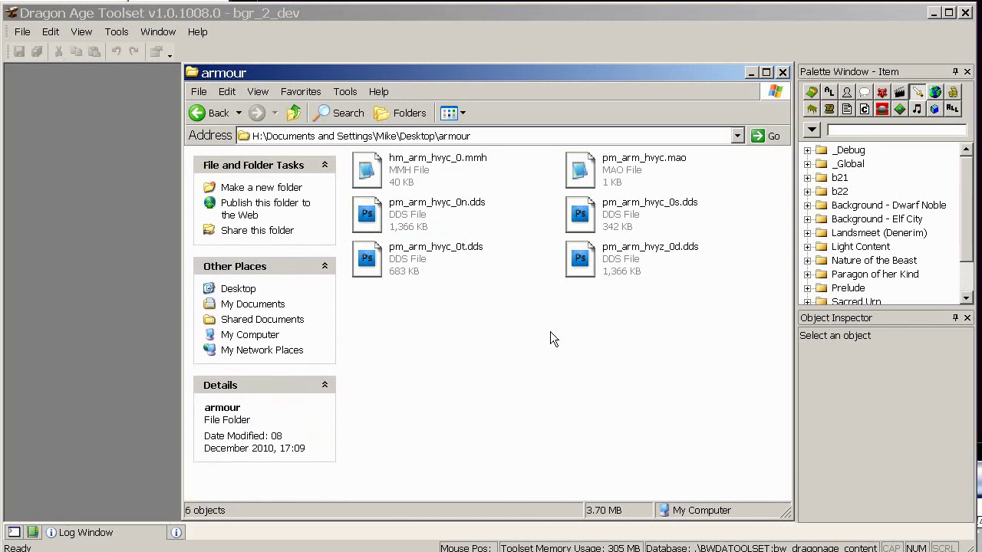
Delete the pm_arm_hvyc_0s, 0t and 0n textures, then check the three remaining files.
left_click(606, 227)
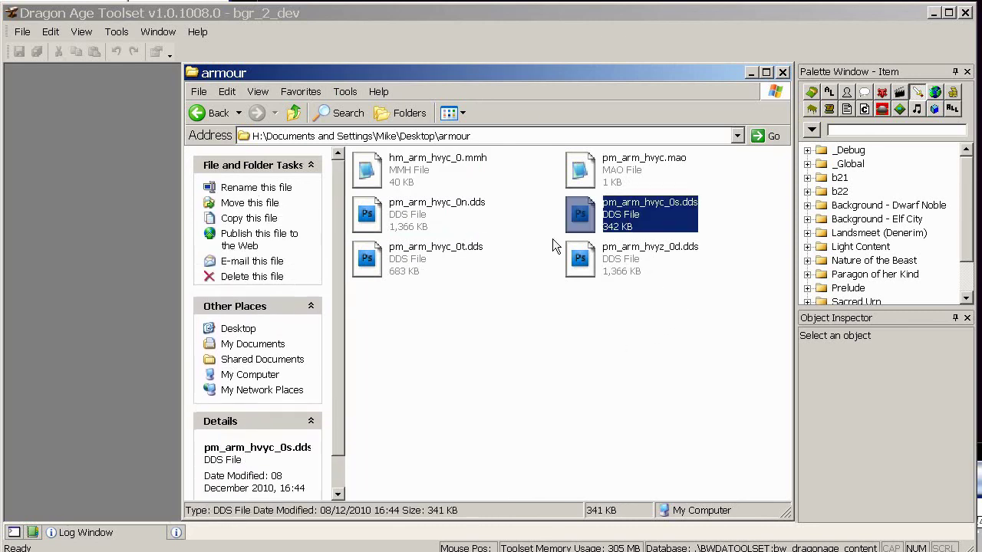
left_click(432, 266, "ctrl")
left_click(431, 221, "ctrl")
key("Delete")
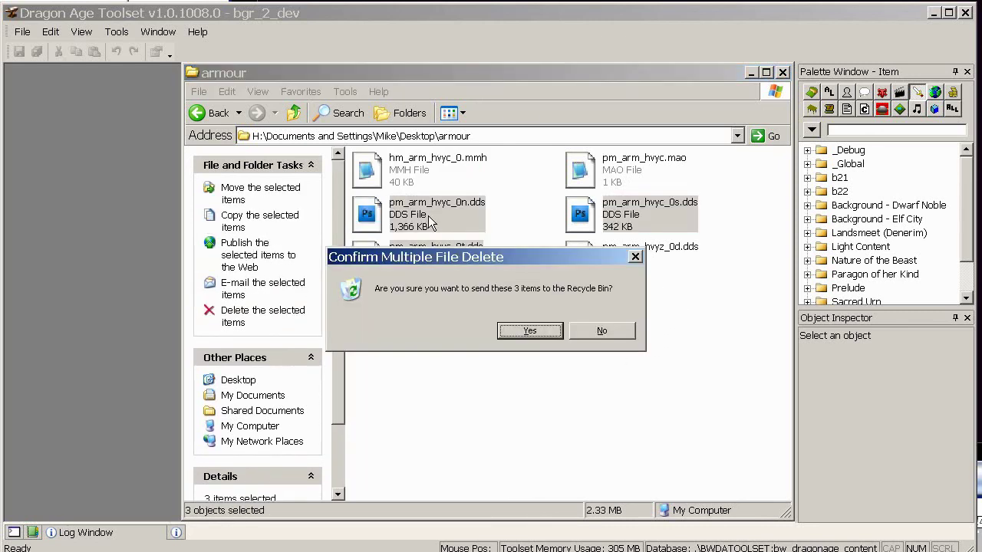
left_click(535, 330)
key("ctrl+a")
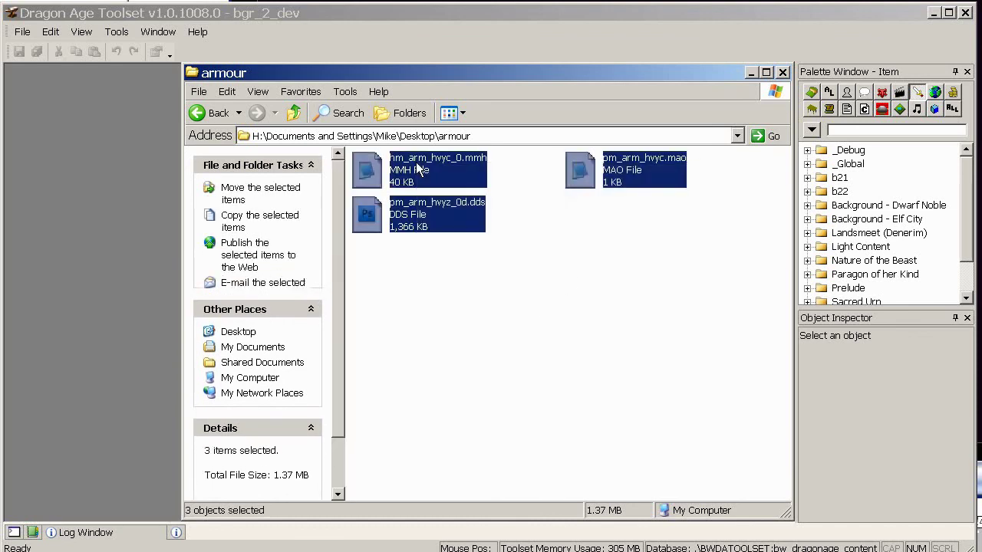
left_click(544, 265)
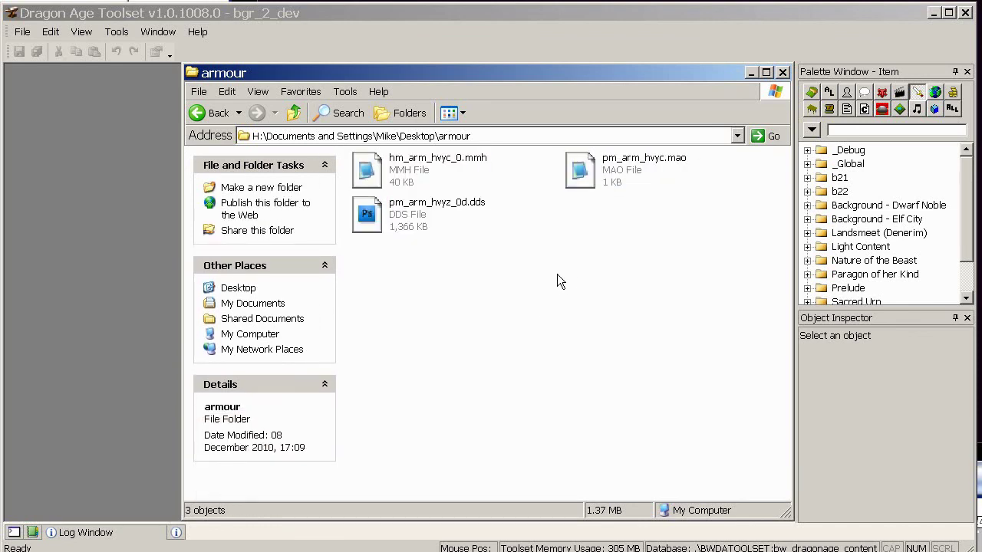